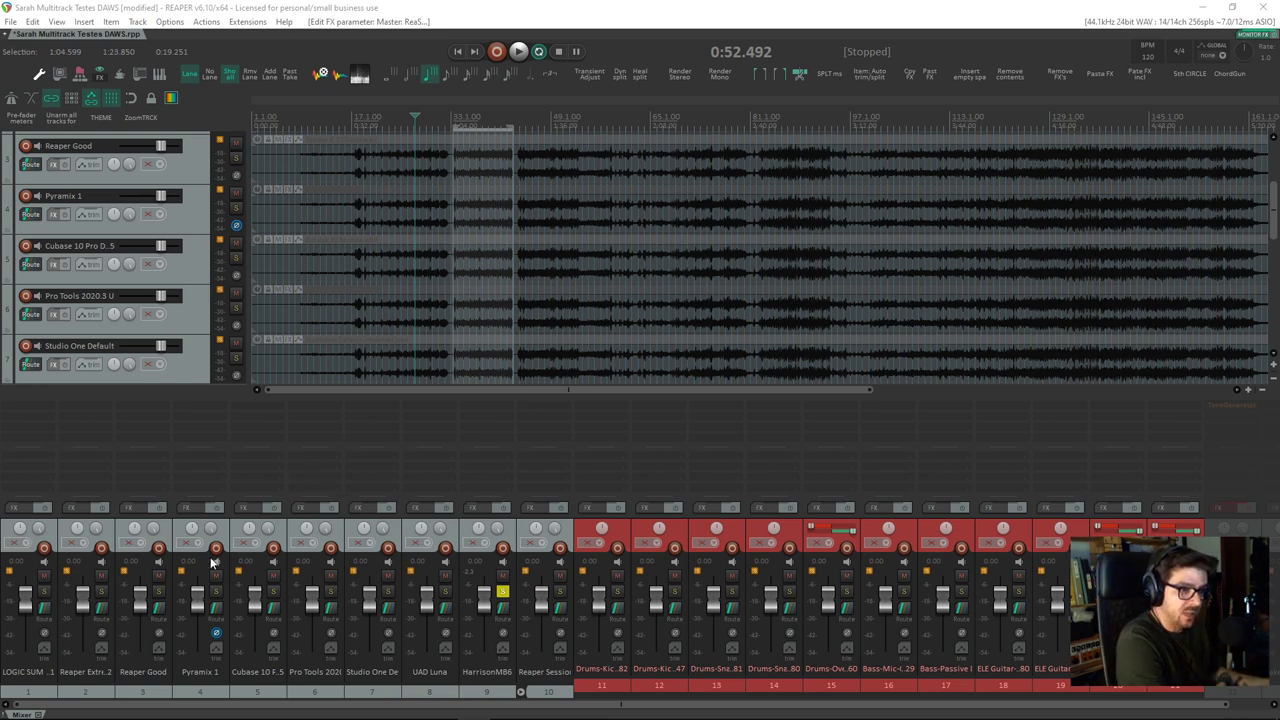
# Go through the bounced DAW tracks one at a time, from LOGIC SUM DAW 1 to HarrisonMB6, ending on the Reaper Session track.
pyautogui.click(32, 690)
pyautogui.click(103, 692)
pyautogui.click(136, 692)
pyautogui.click(103, 695)
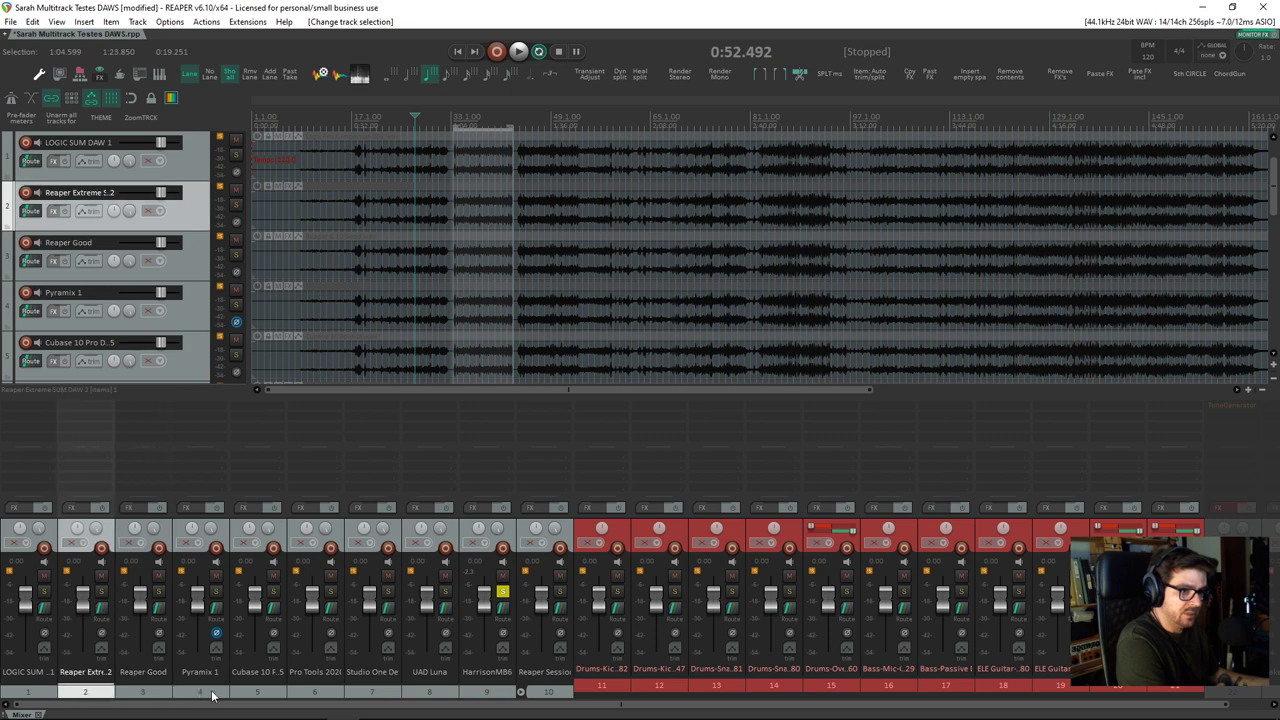
pyautogui.click(212, 697)
pyautogui.click(258, 695)
pyautogui.click(315, 695)
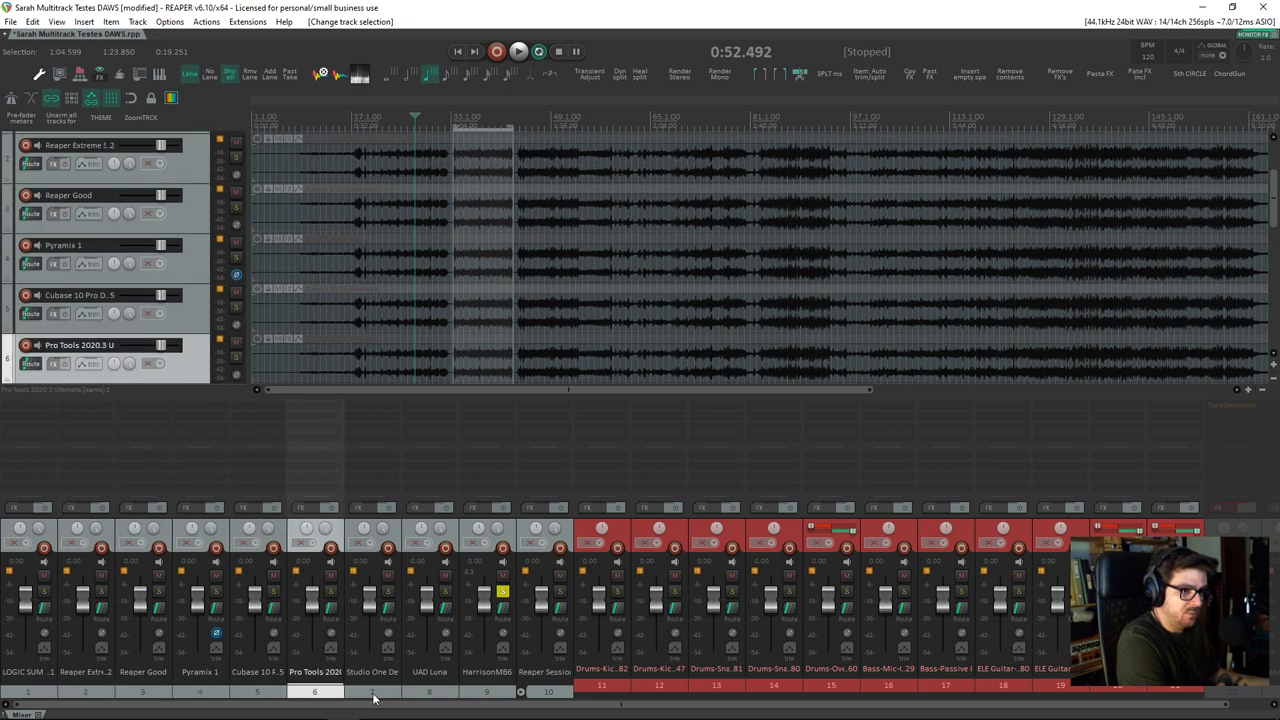
pyautogui.click(374, 695)
pyautogui.click(437, 697)
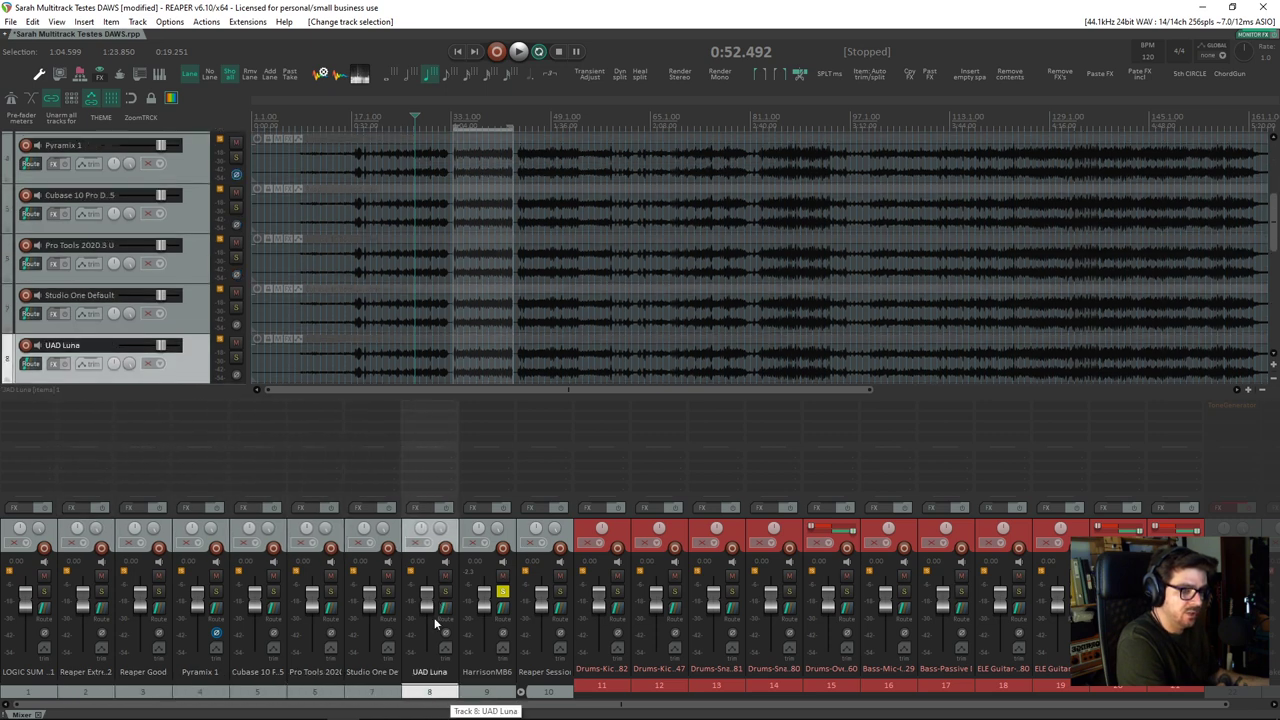
pyautogui.click(486, 695)
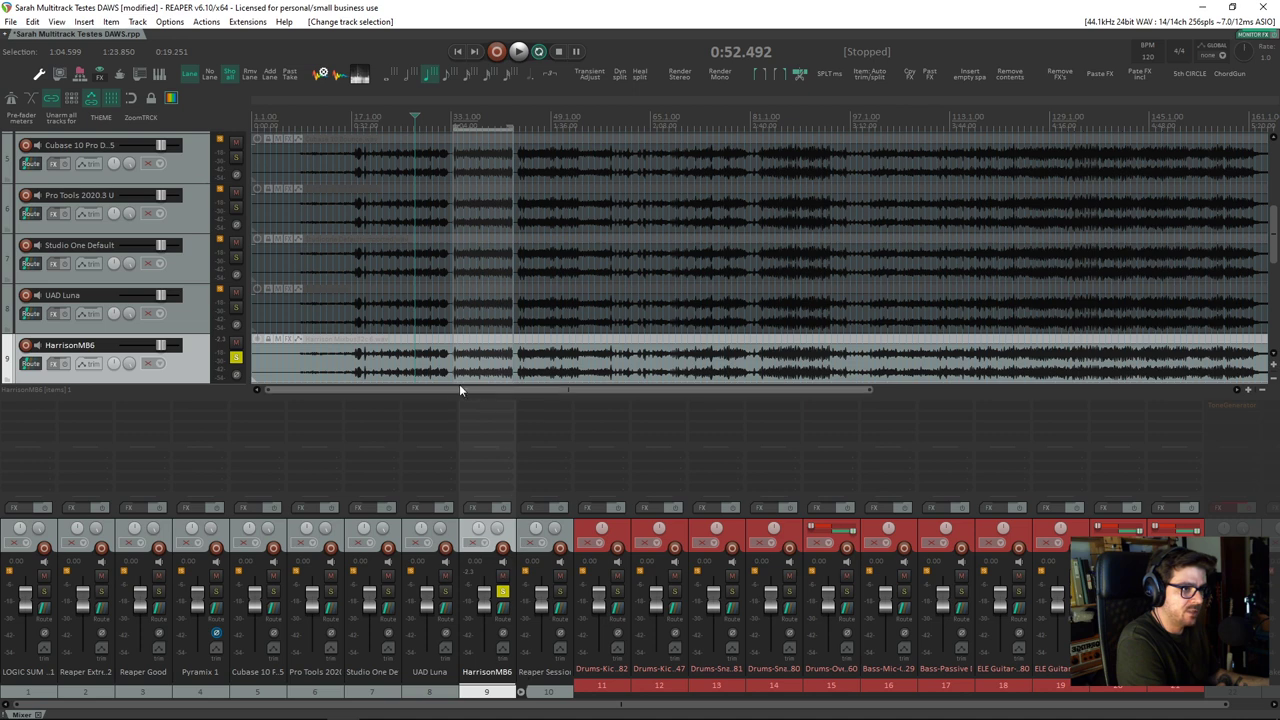
pyautogui.click(448, 693)
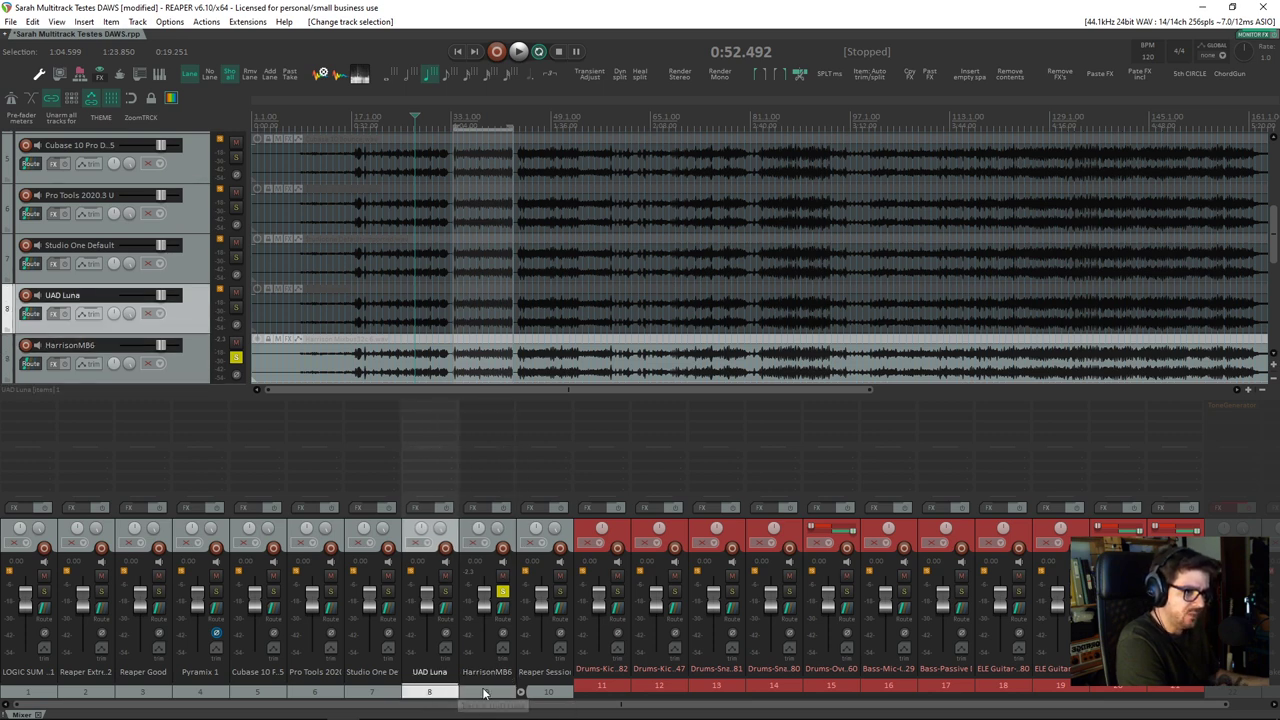
pyautogui.click(486, 690)
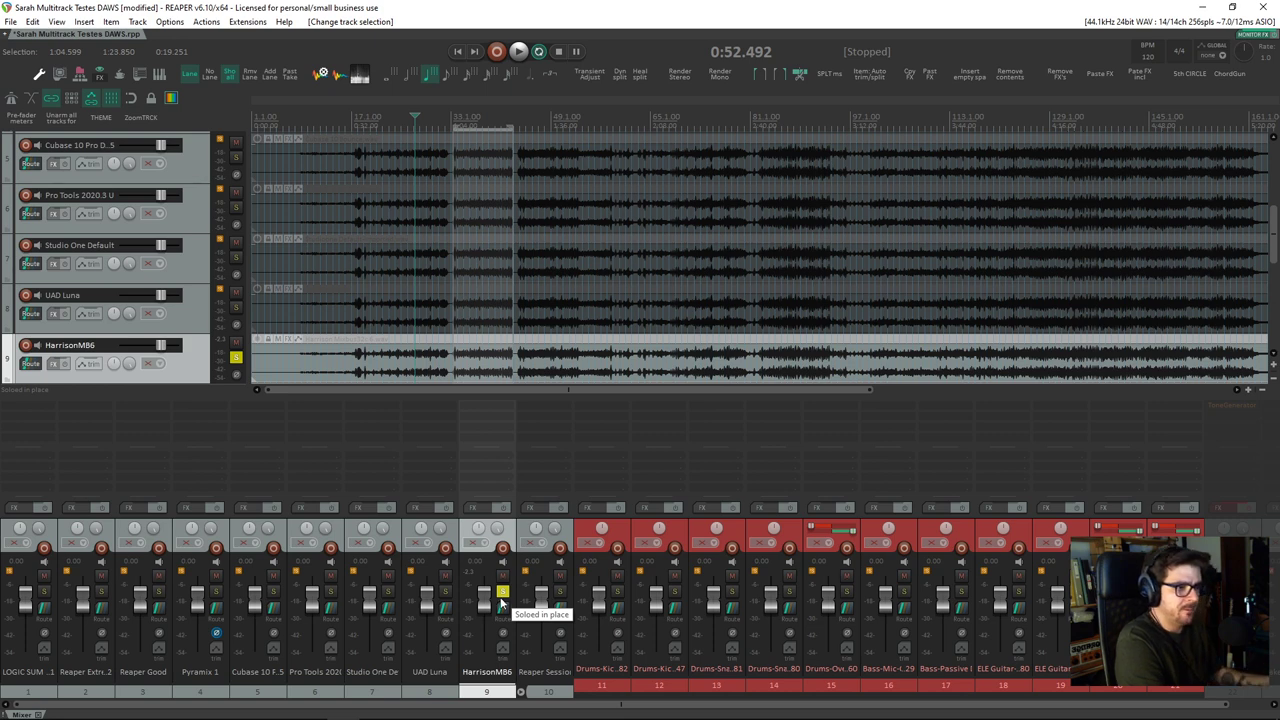
pyautogui.click(569, 524)
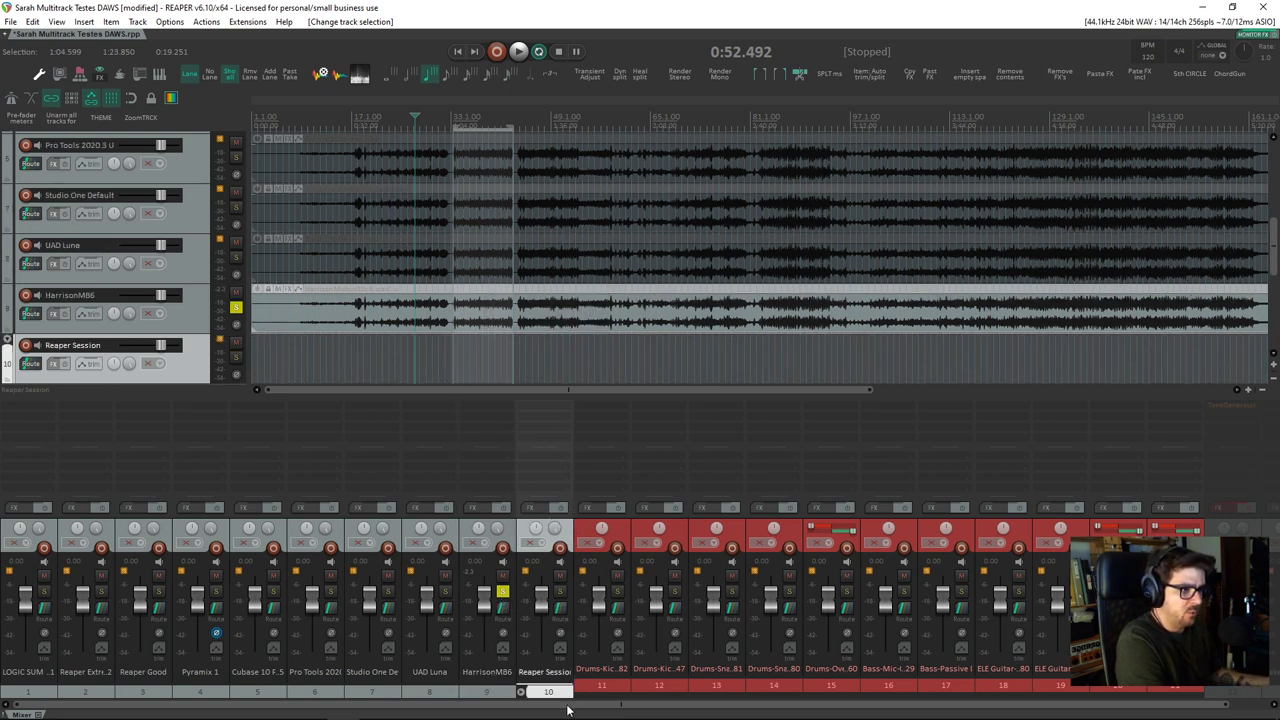
# Starting from the Reaper Extreme track, examine the resample modes in the render settings and leave without rendering.
pyautogui.click(90, 676)
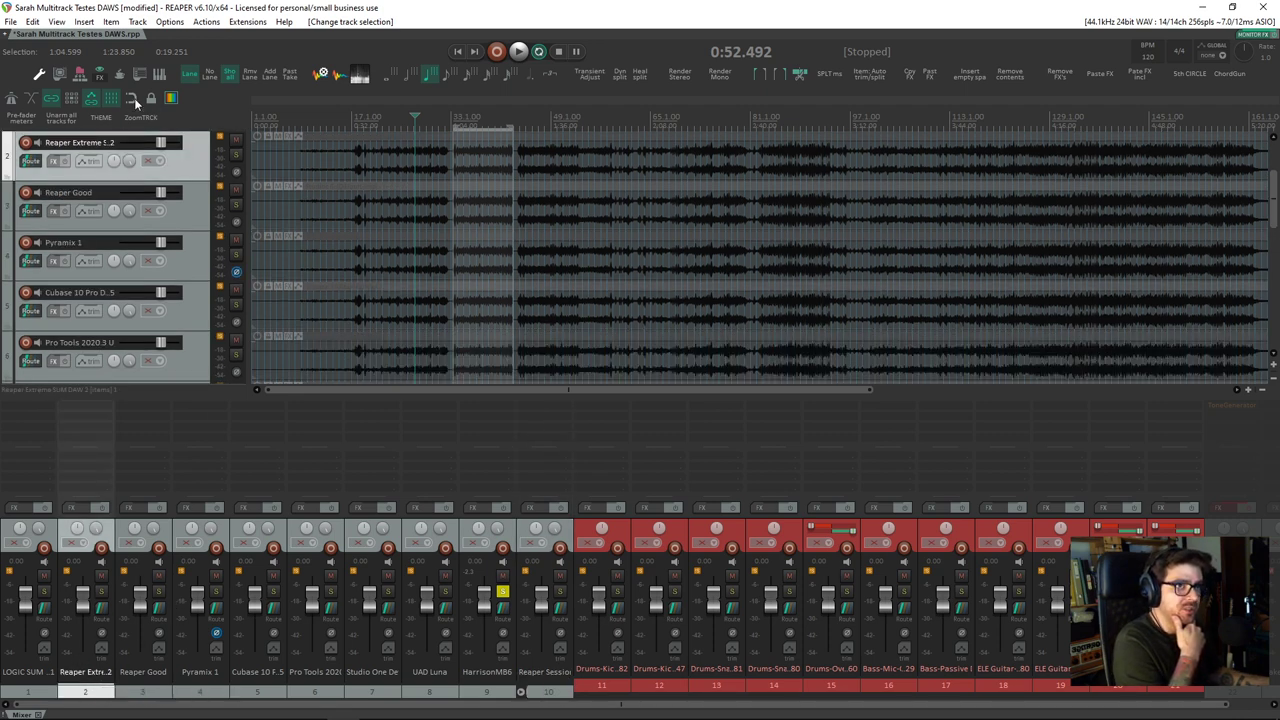
pyautogui.click(132, 99)
pyautogui.click(427, 355)
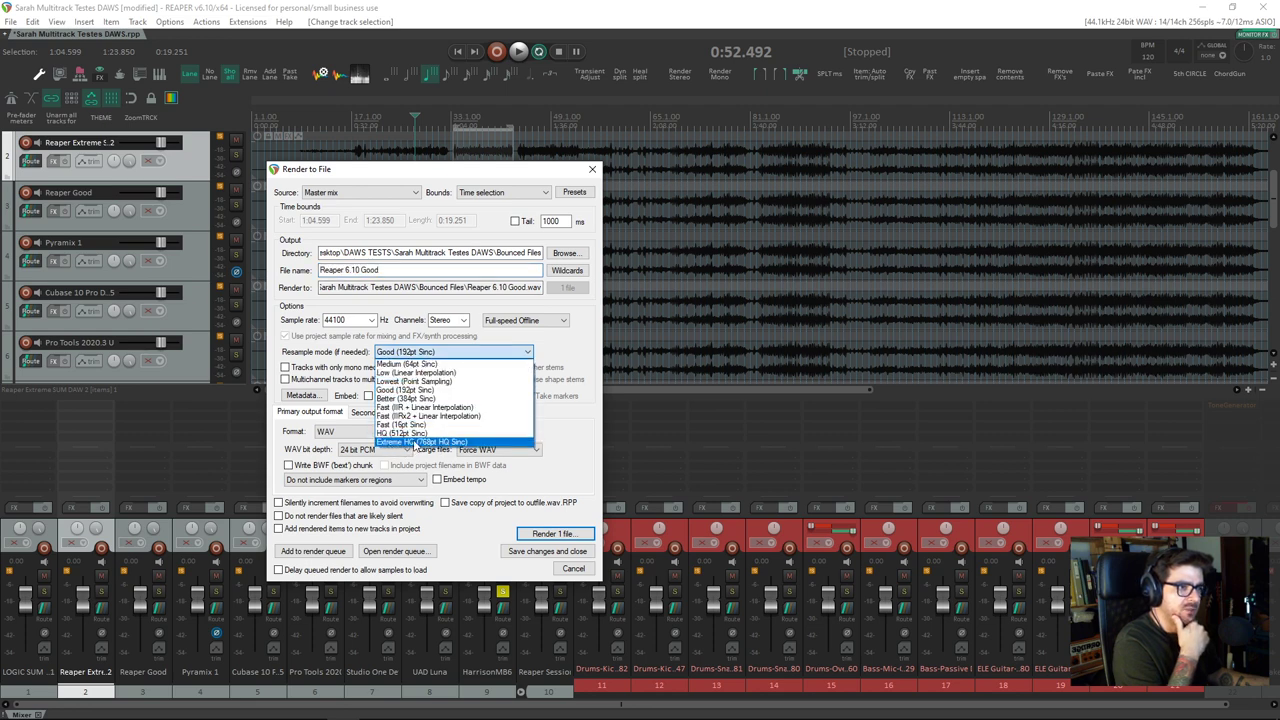
pyautogui.click(487, 523)
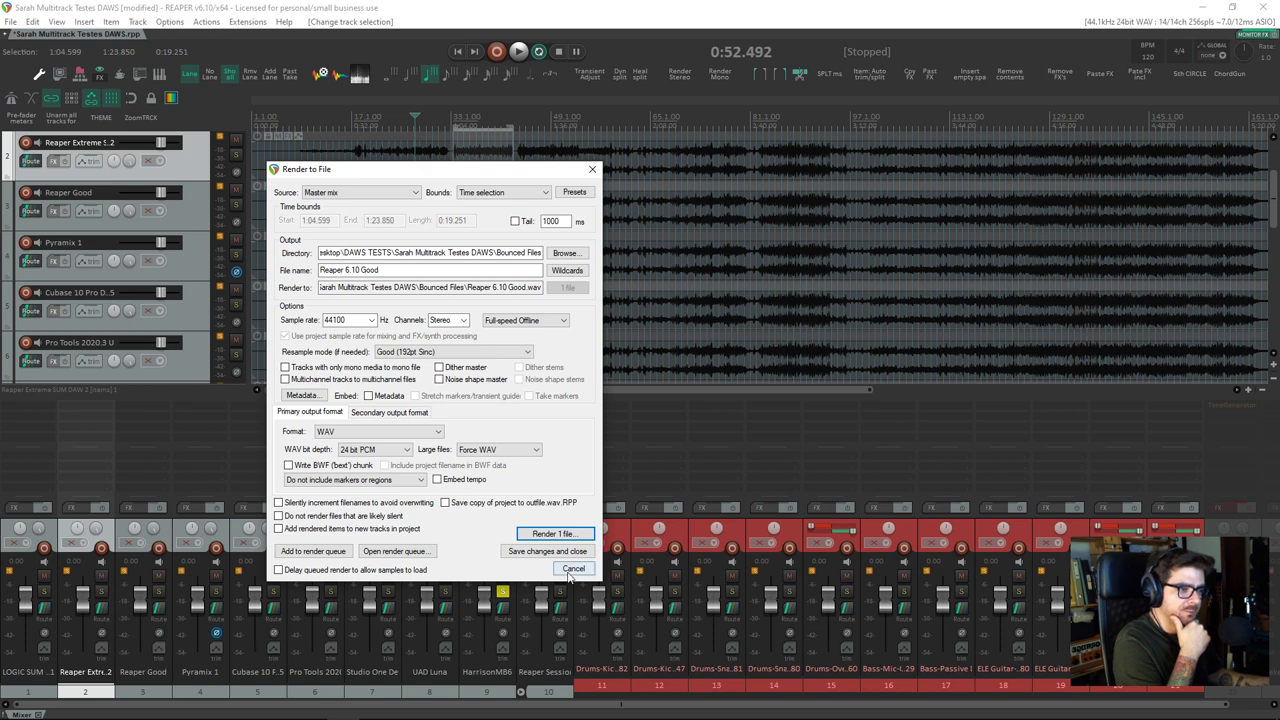
pyautogui.click(573, 569)
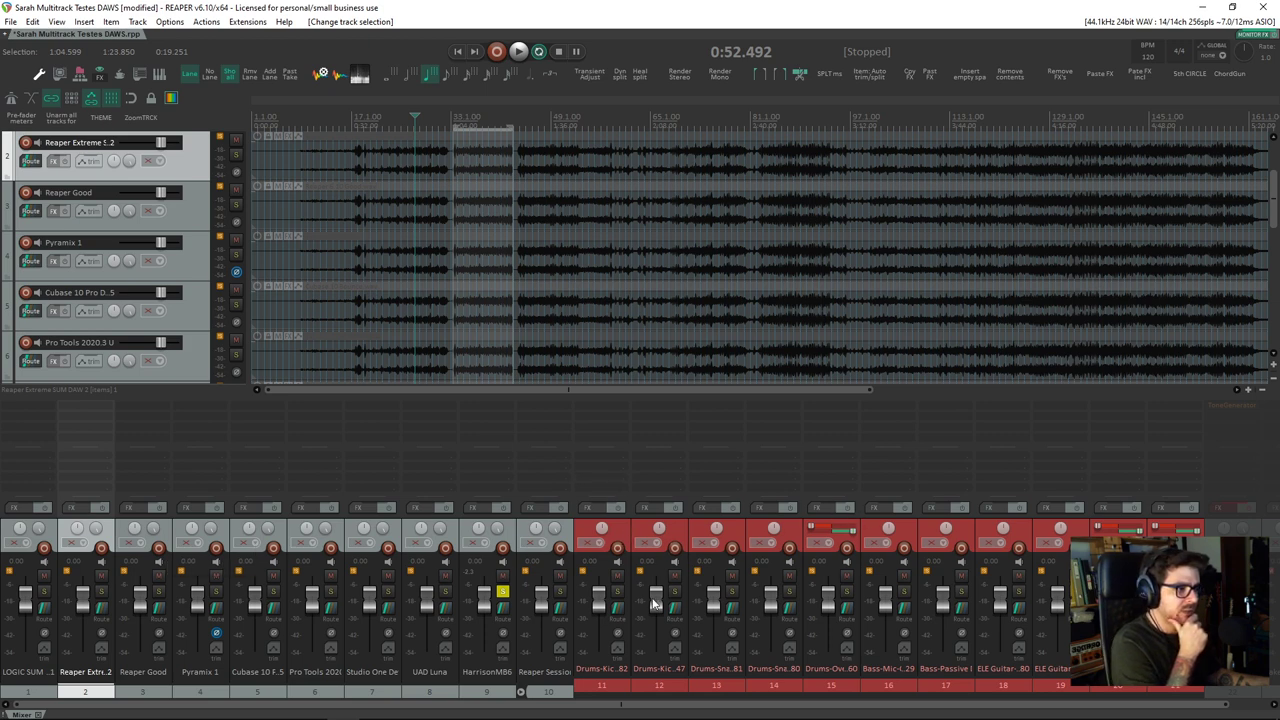
# Review the Drums-Overhead and Keys-Piano-M80 tracks and examine the pan law in the project's advanced settings.
pyautogui.click(820, 686)
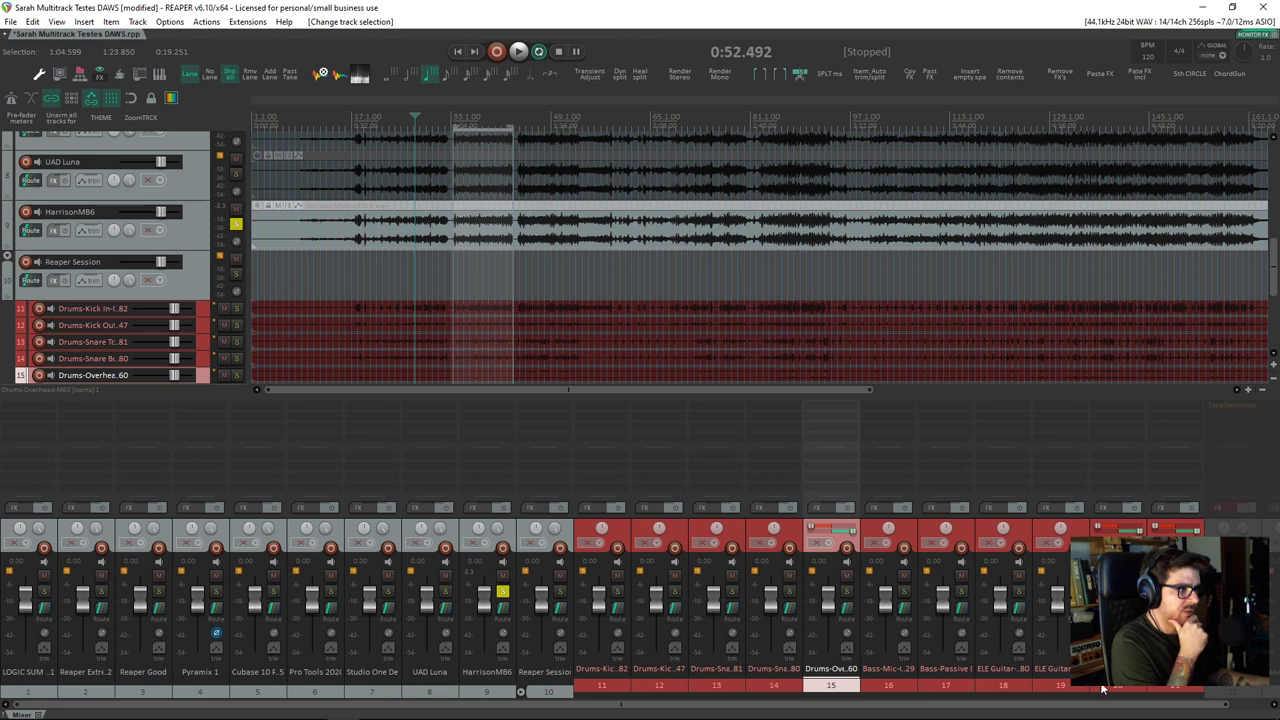
pyautogui.click(1174, 687)
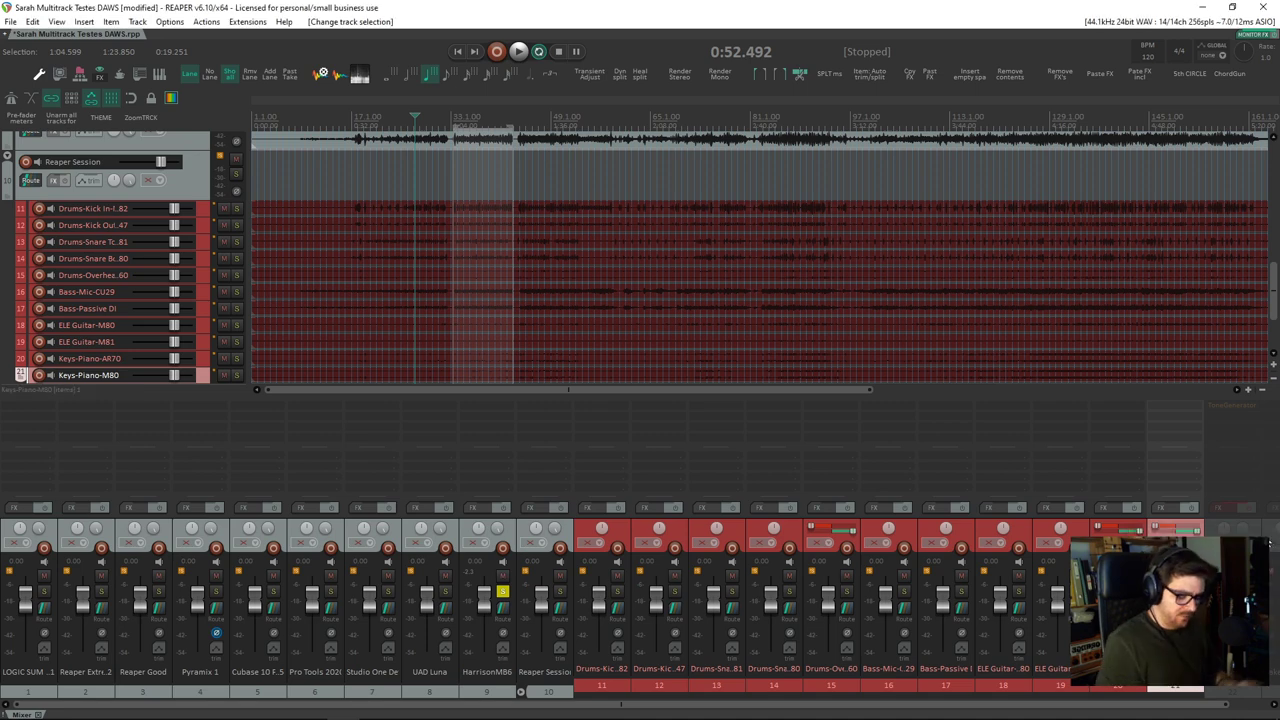
pyautogui.hotkey('alt', 'Return')
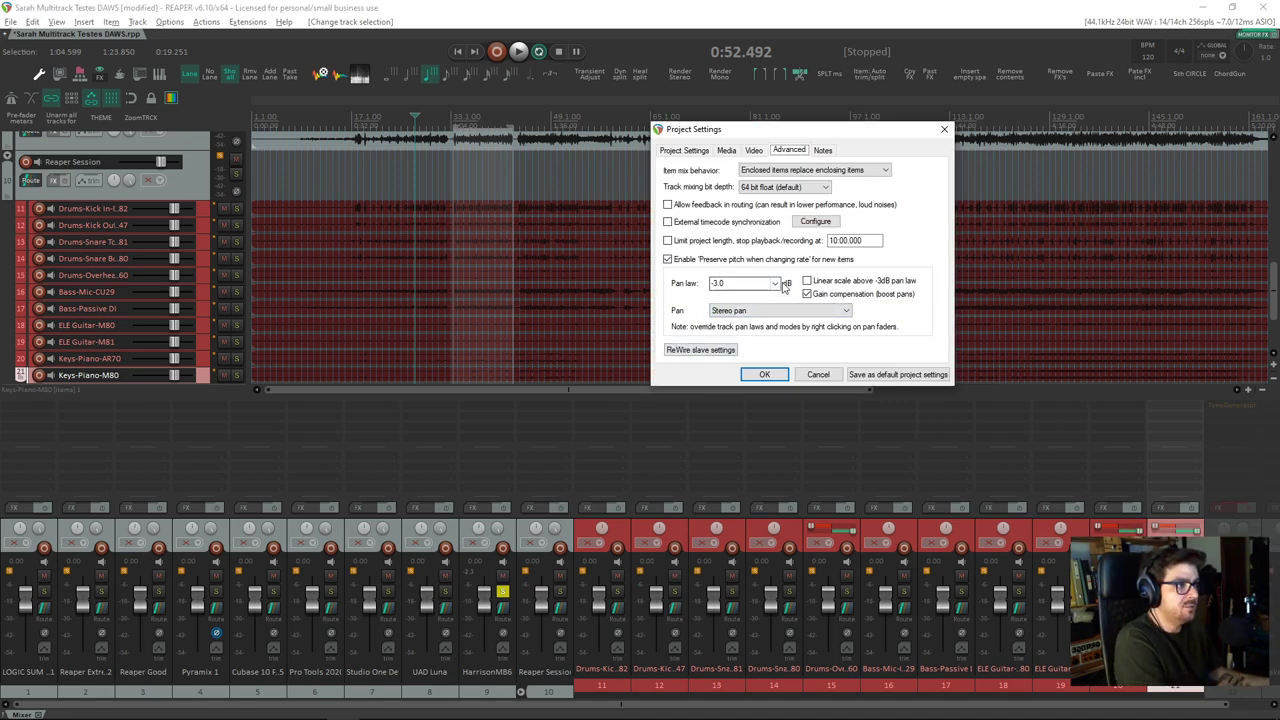
pyautogui.click(818, 374)
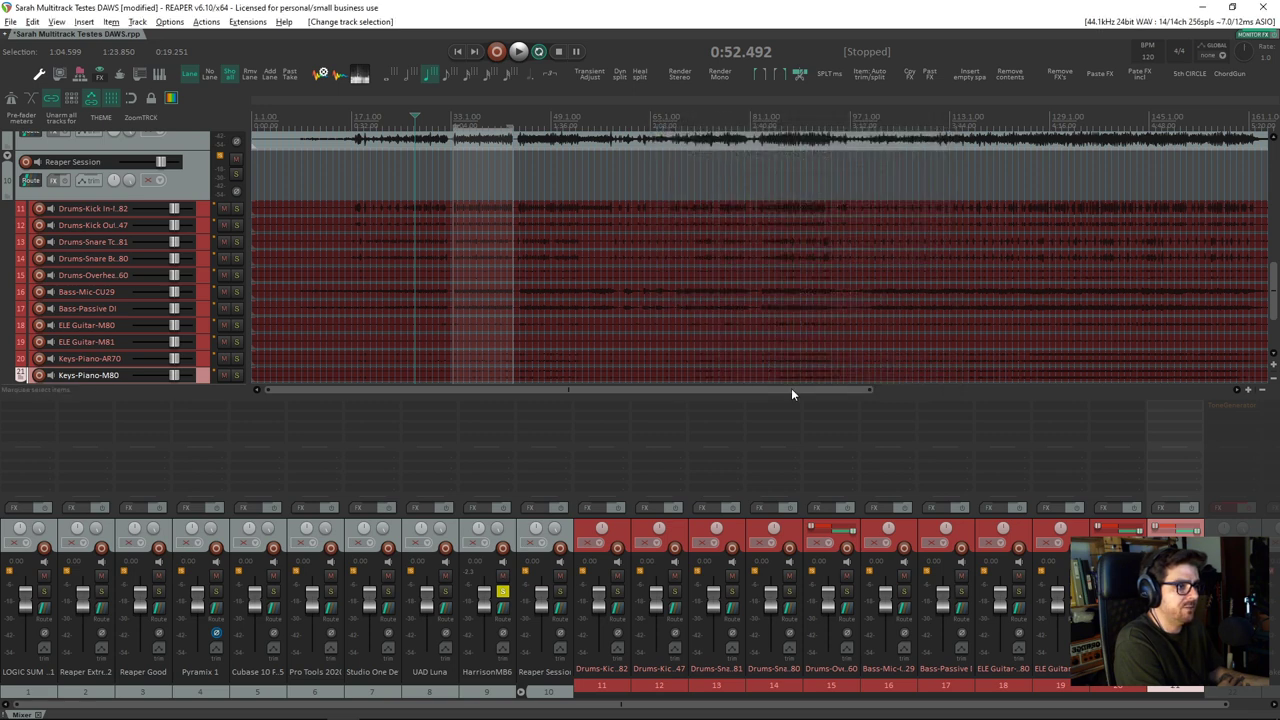
# Inspect the pan law override of the Reaper Session track.
pyautogui.click(558, 700)
pyautogui.rightClick(539, 535)
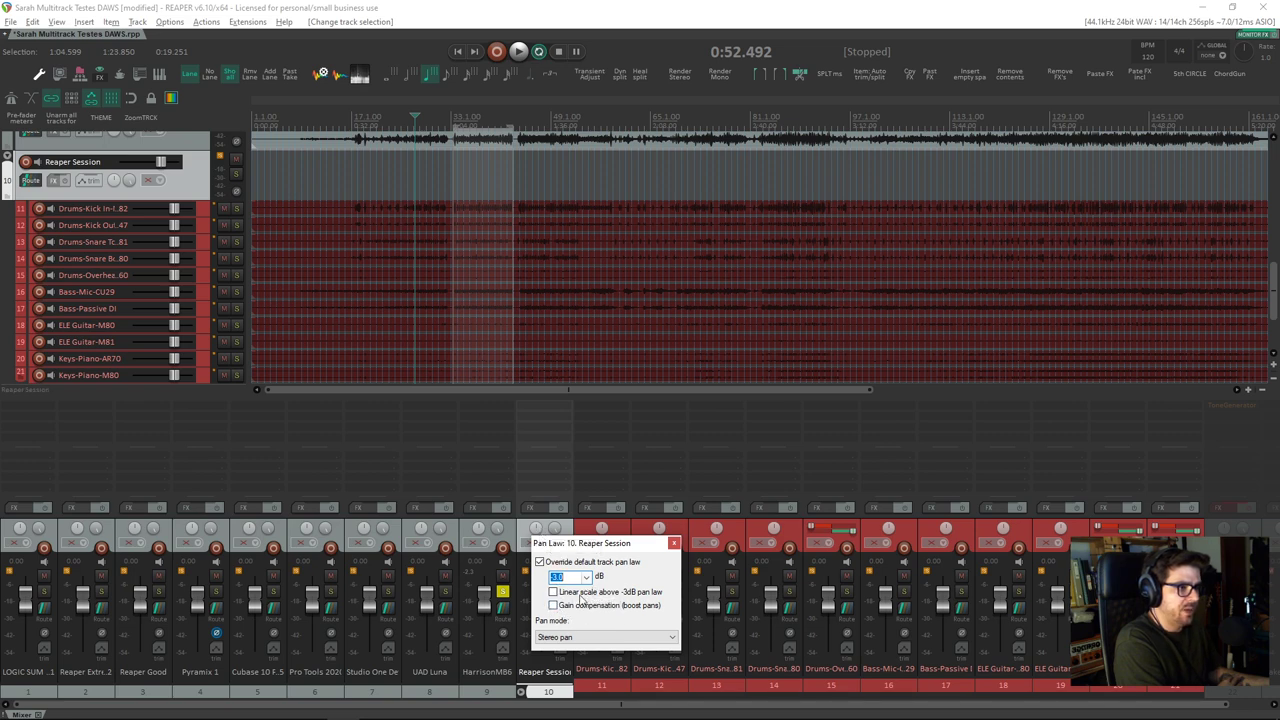
pyautogui.click(673, 544)
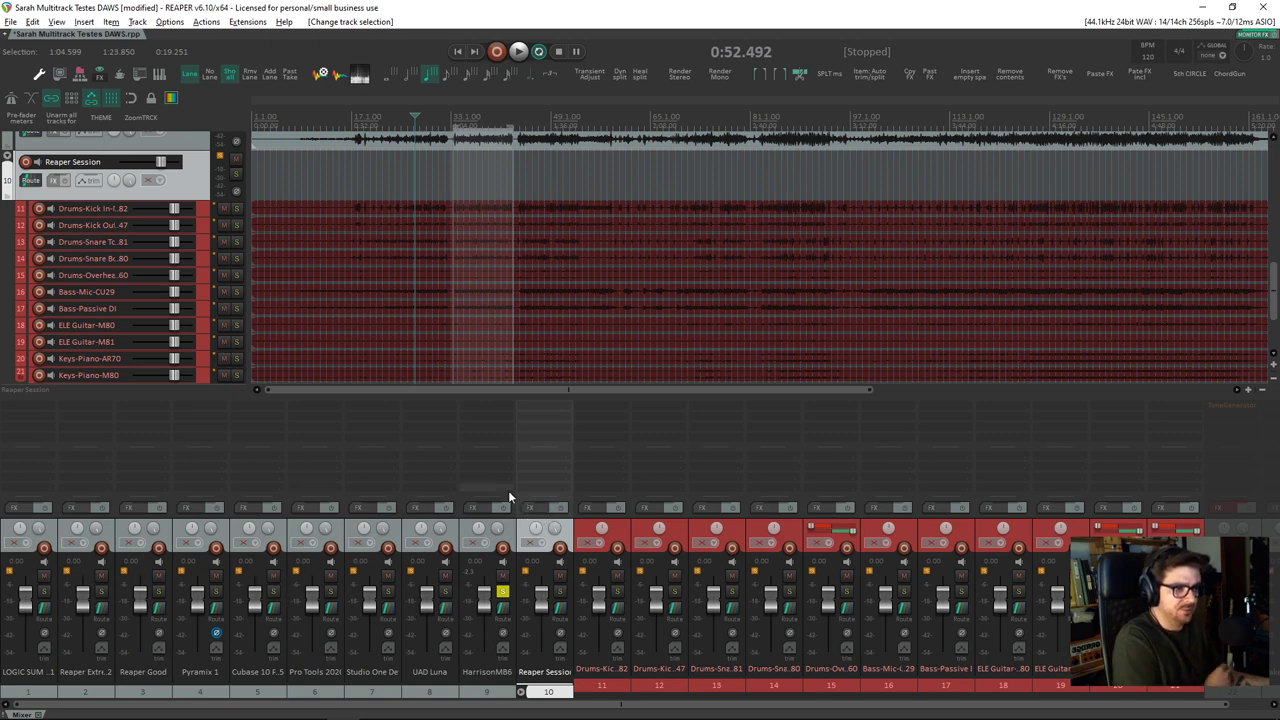
# Unsolo the HarrisonMB6 track and solo LOGIC SUM DAW 1 instead.
pyautogui.click(503, 596)
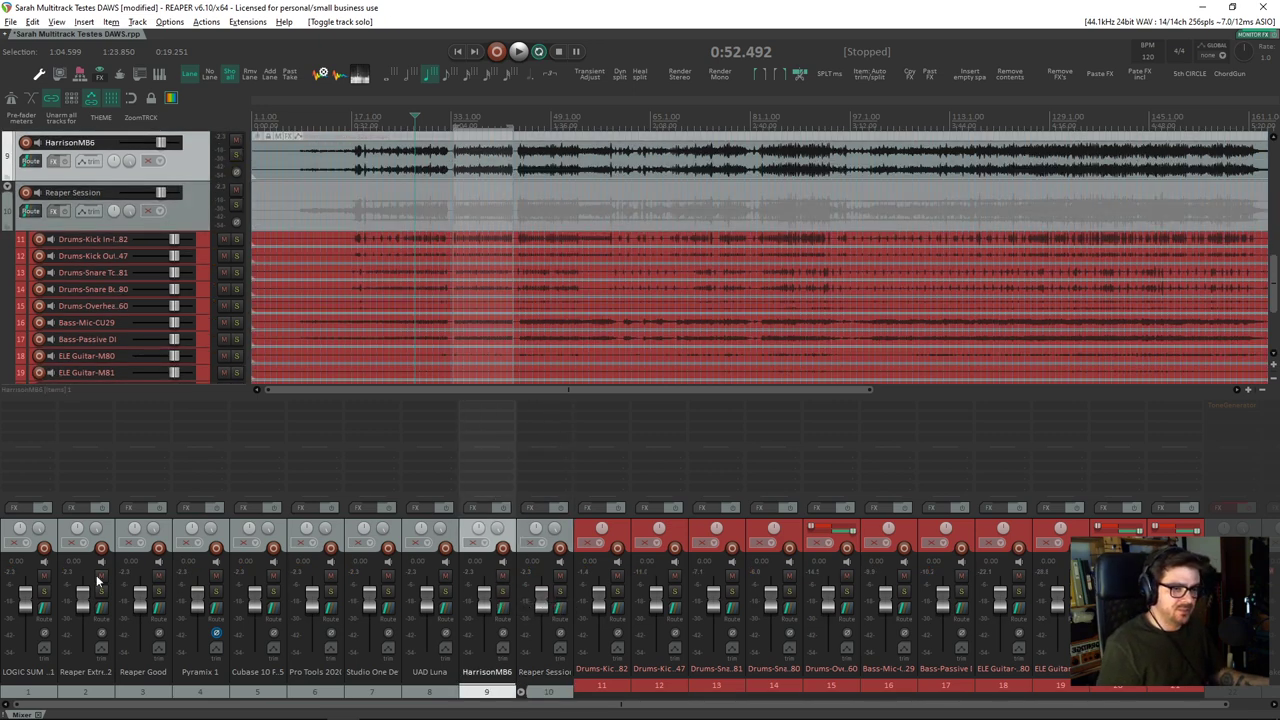
pyautogui.click(44, 594)
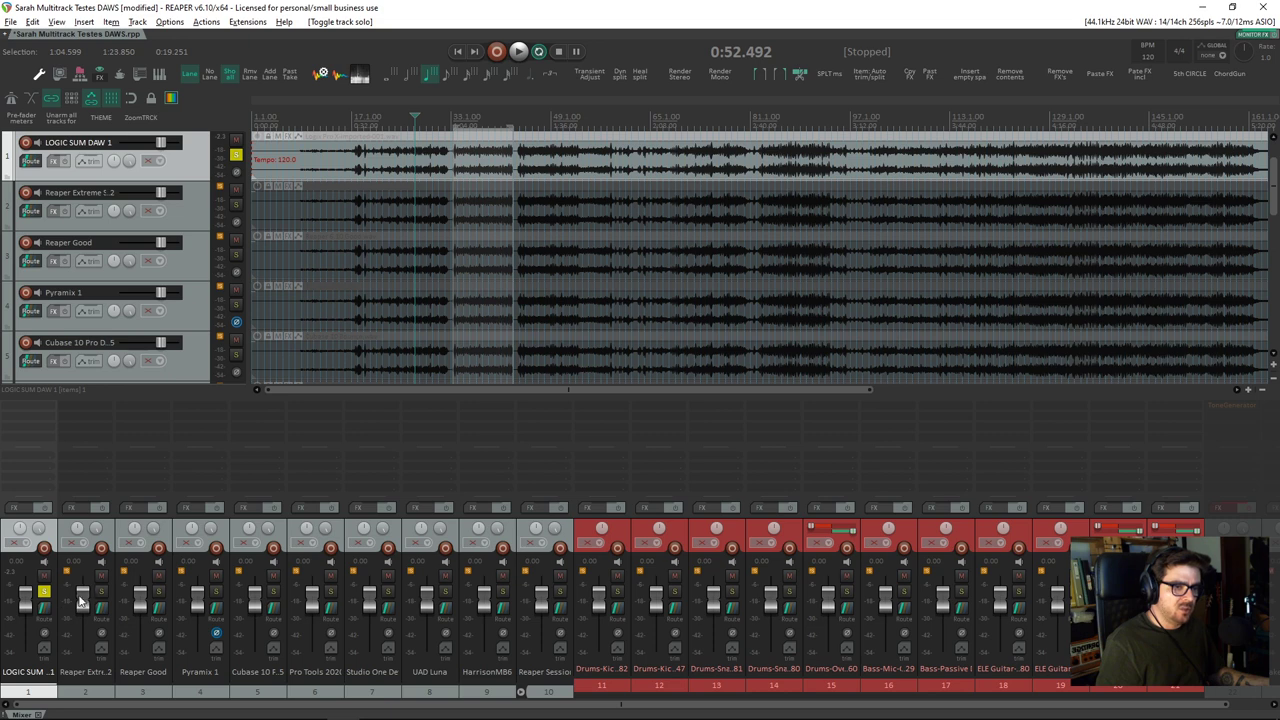
# Open SPAN Plus from the master track's effects and set its spectrum display's low range to -60.
pyautogui.scroll(1, 125, 220)
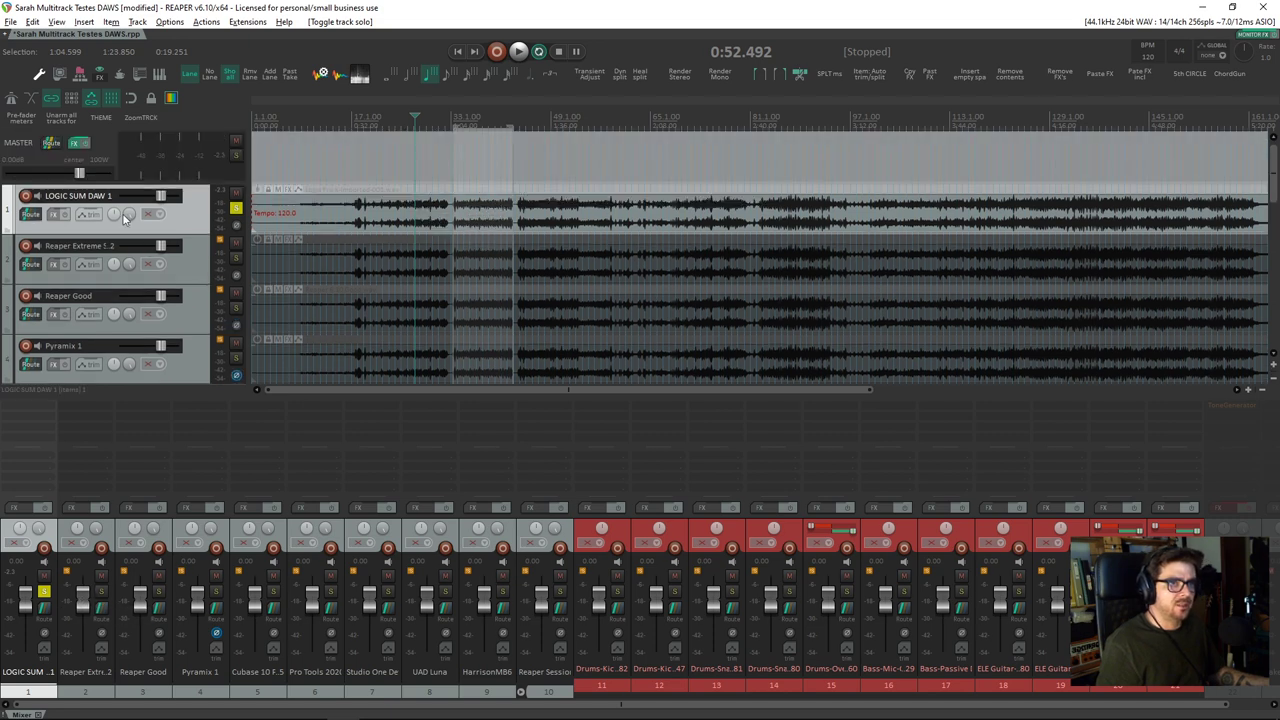
pyautogui.click(77, 144)
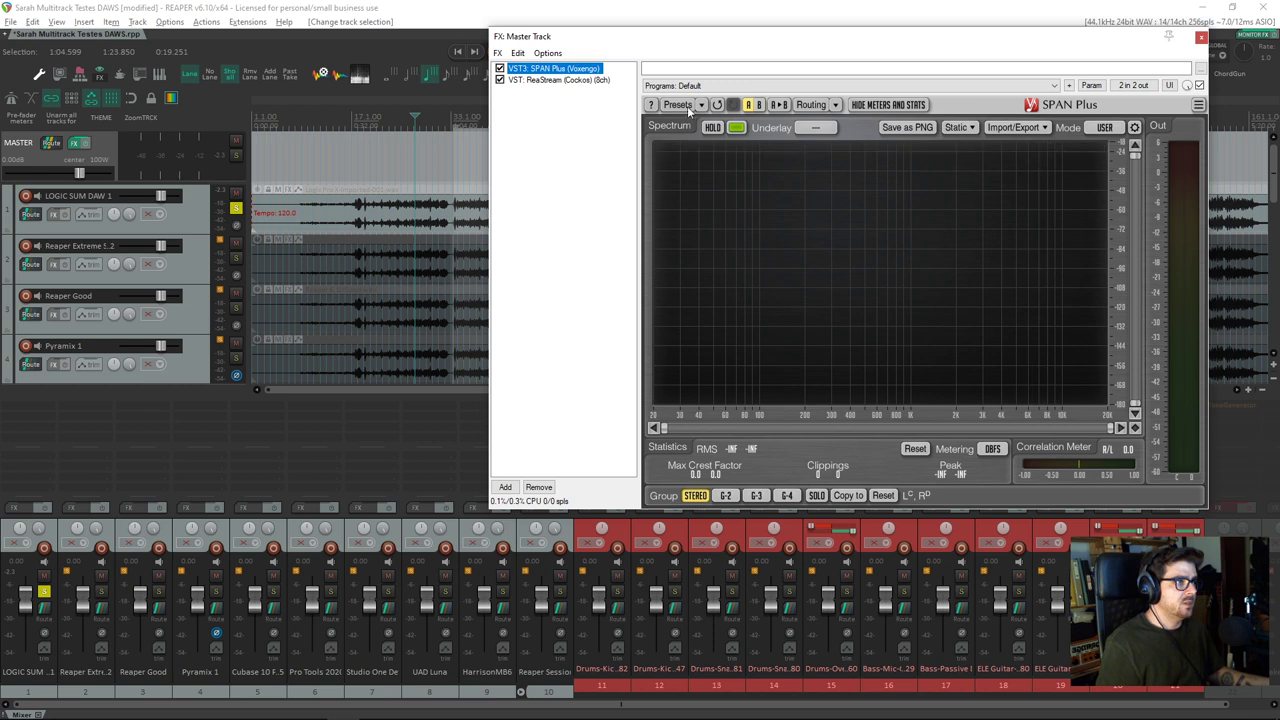
pyautogui.click(1135, 128)
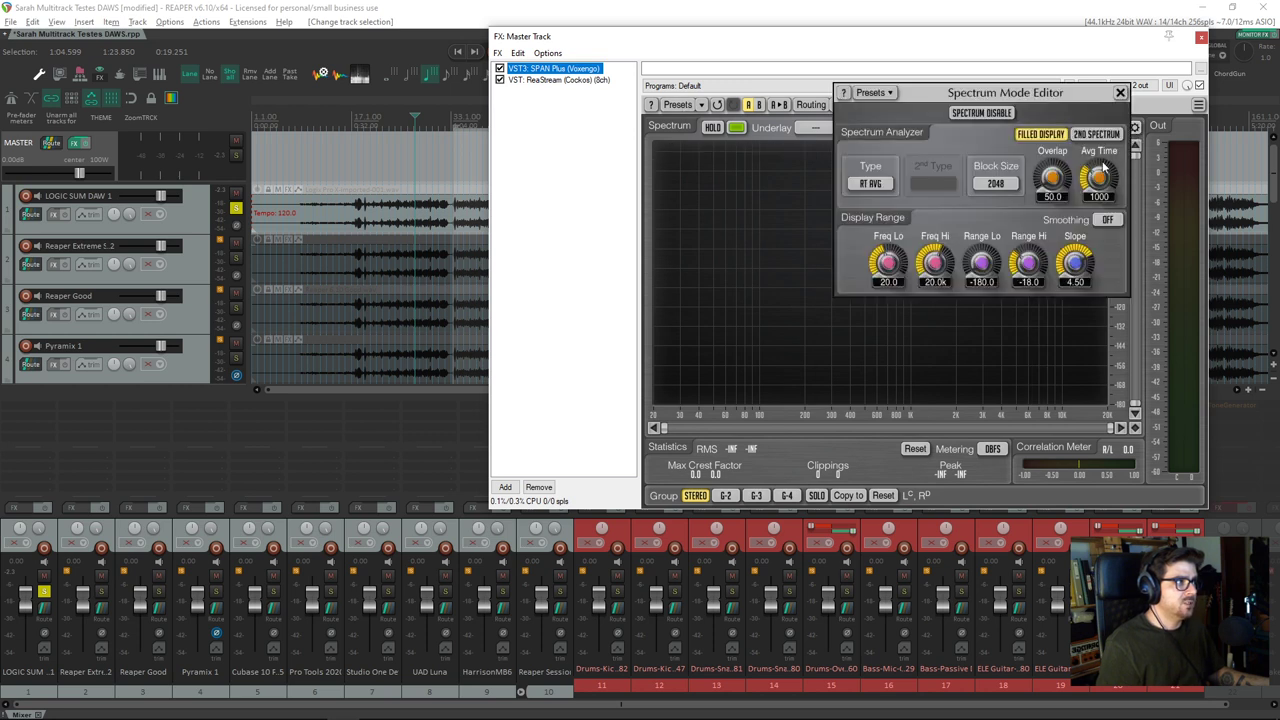
pyautogui.rightClick(983, 277)
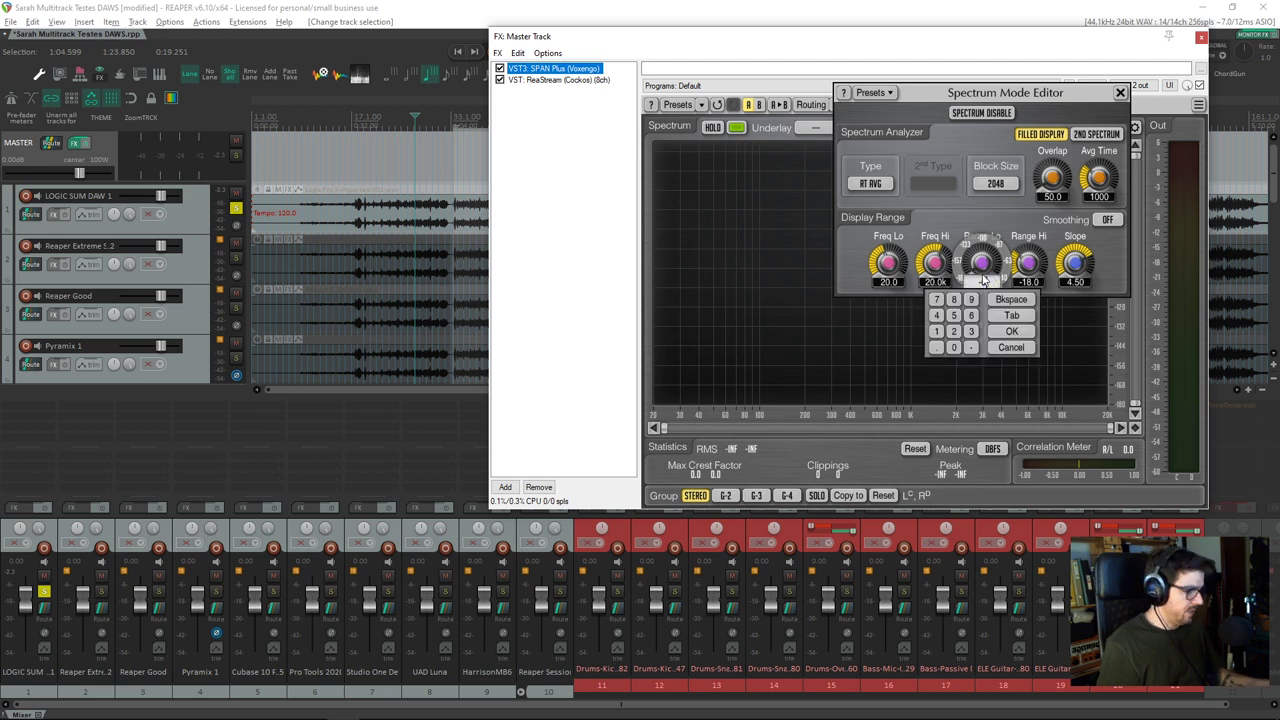
pyautogui.click(985, 281)
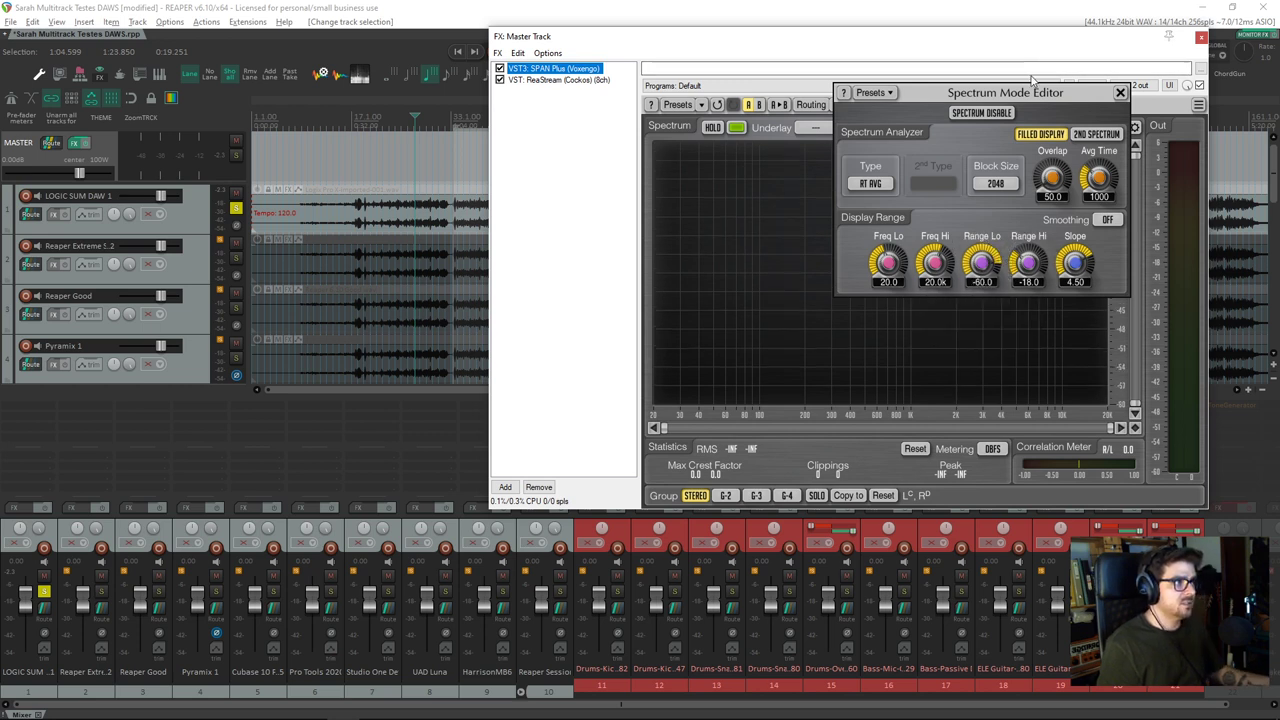
pyautogui.click(1119, 93)
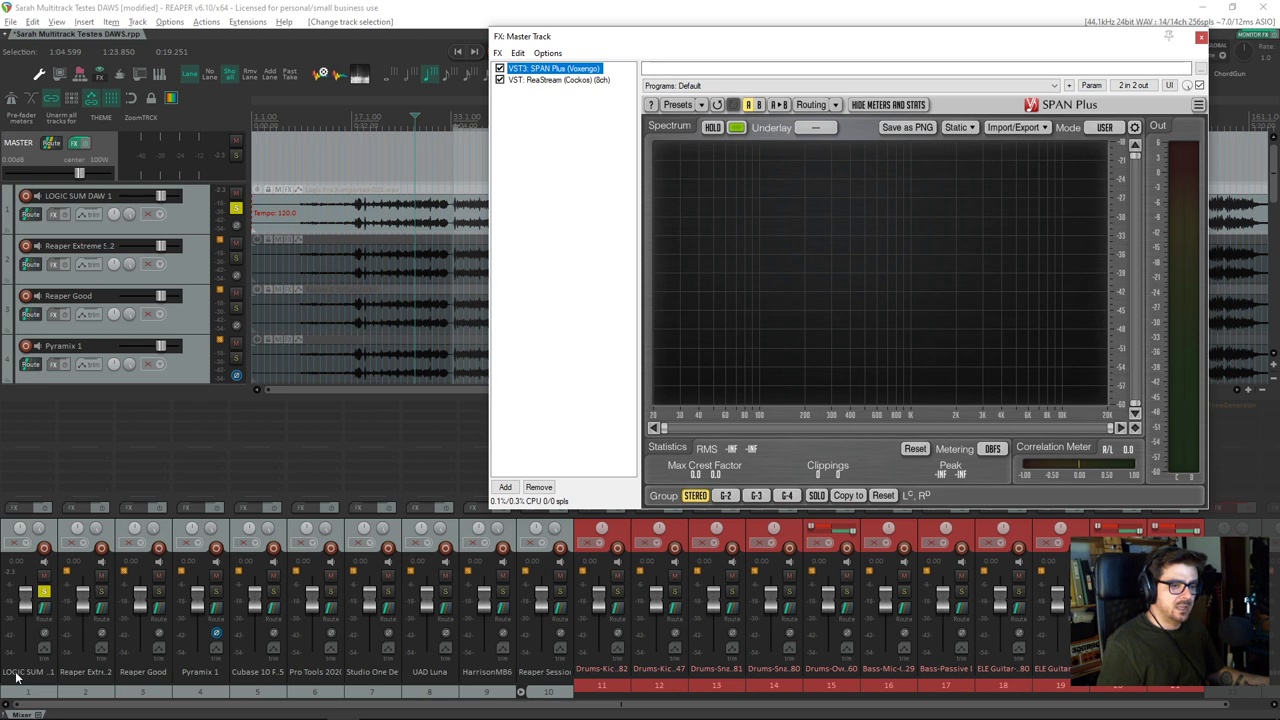
# Solo the Reaper Extreme track too, make a time selection of about 18.4 seconds starting near 0:36.8, and play it briefly.
pyautogui.click(101, 594)
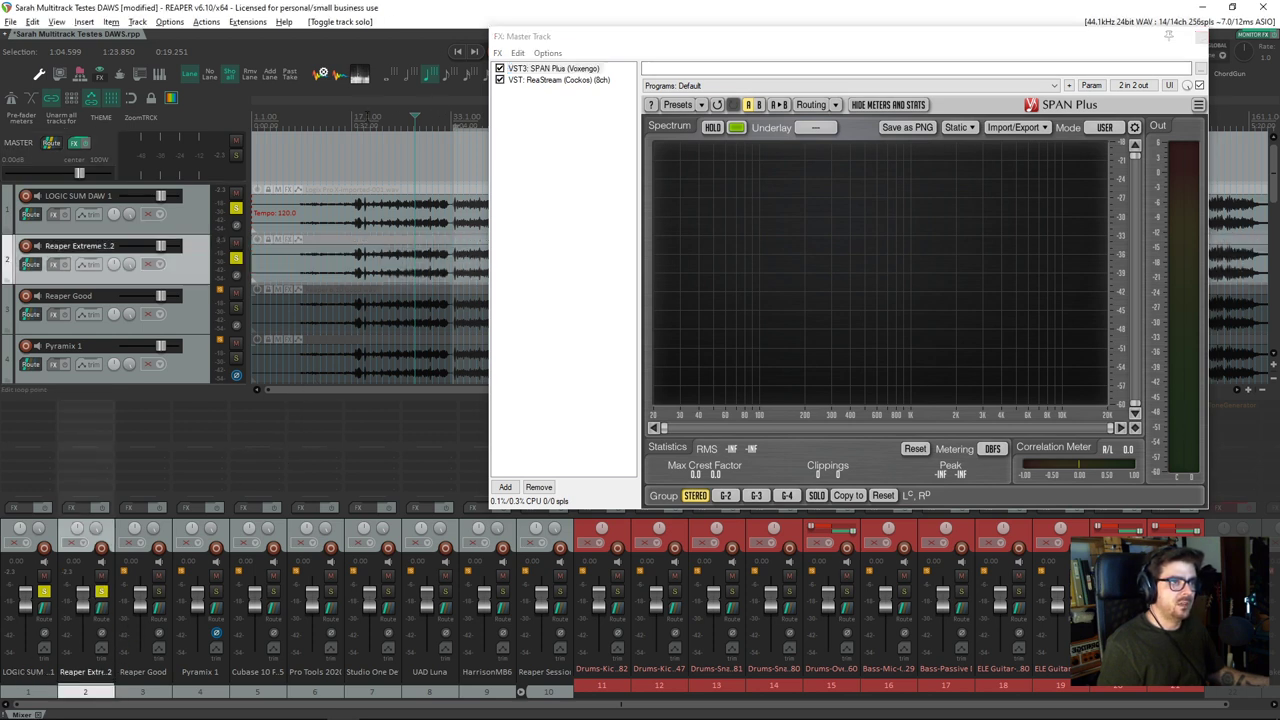
pyautogui.moveTo(367, 117); pyautogui.dragTo(423, 117)
pyautogui.press('space')
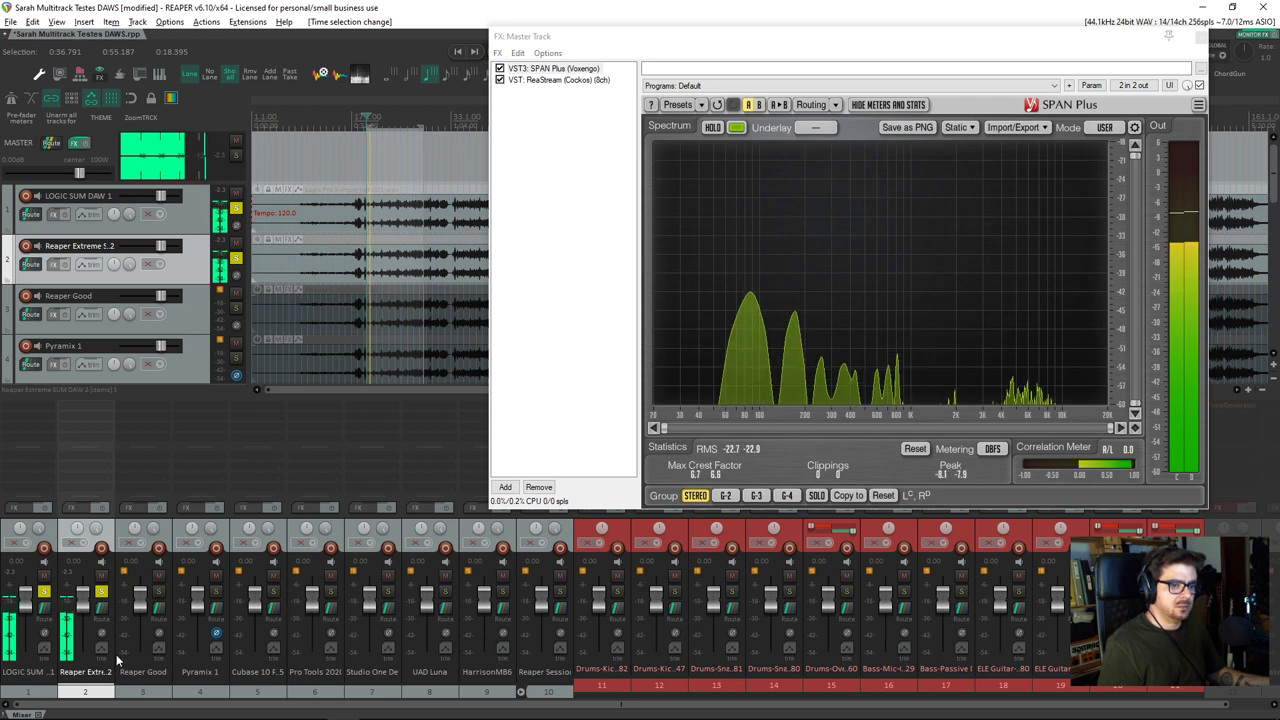
pyautogui.press('space')
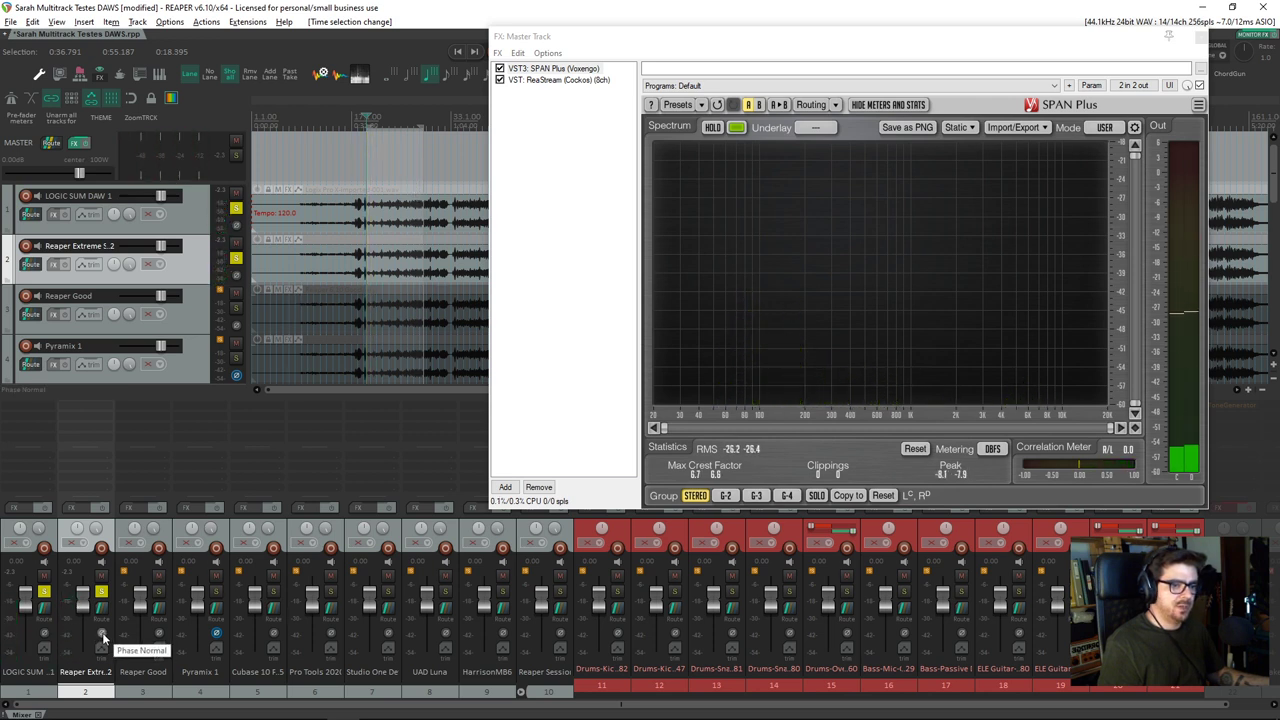
# Invert the phase of Reaper Extreme, return Pyramix 1 to normal phase, and play the null test against LOGIC SUM DAW 1.
pyautogui.click(102, 634)
pyautogui.click(216, 634)
pyautogui.press('space')
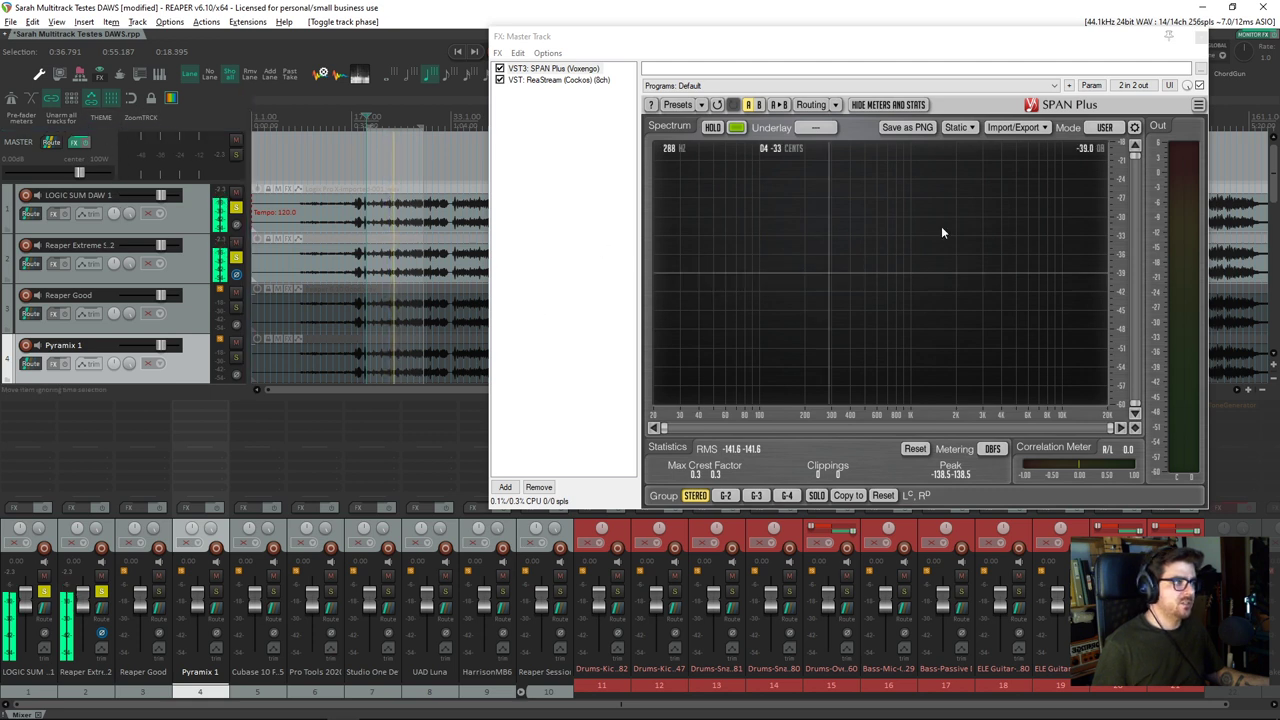
# Set SPAN Plus's low display range to -180 and close the spectrum mode settings.
pyautogui.click(1134, 127)
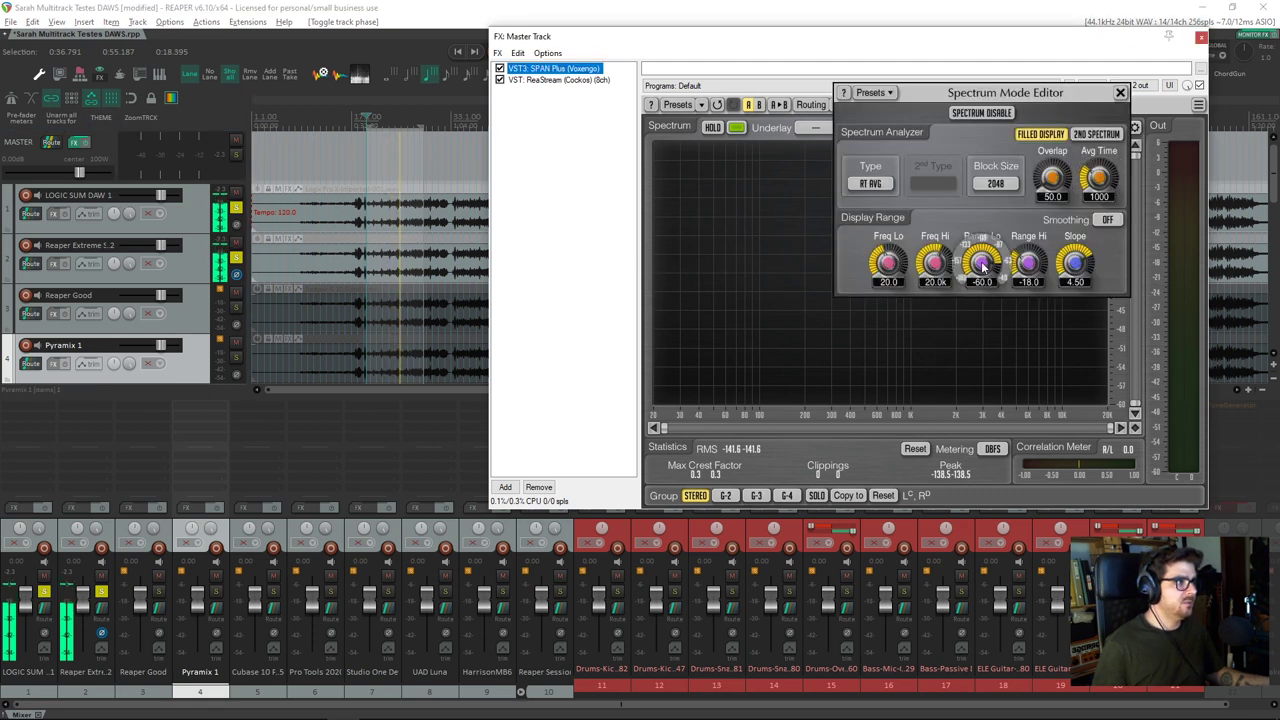
pyautogui.moveTo(982, 263)
pyautogui.mouseDown()
pyautogui.moveTo(982, 375)
pyautogui.moveTo(982, 285)
pyautogui.mouseUp()
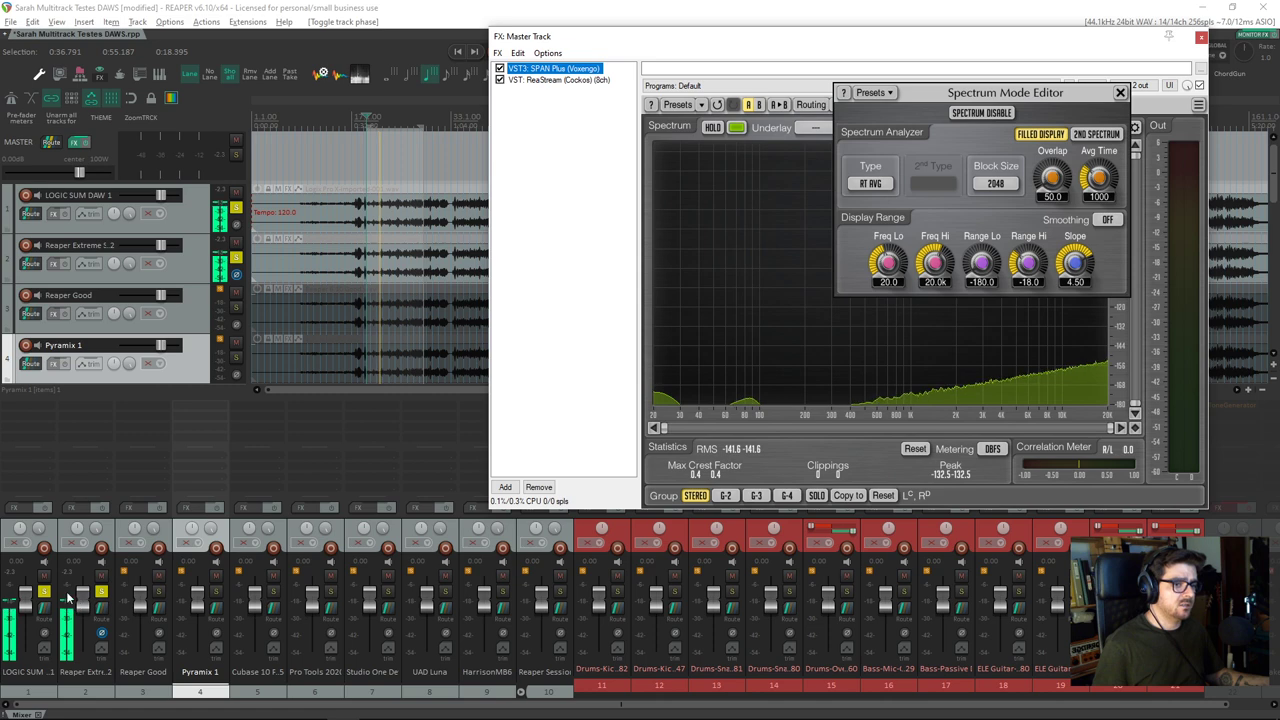
pyautogui.click(1120, 93)
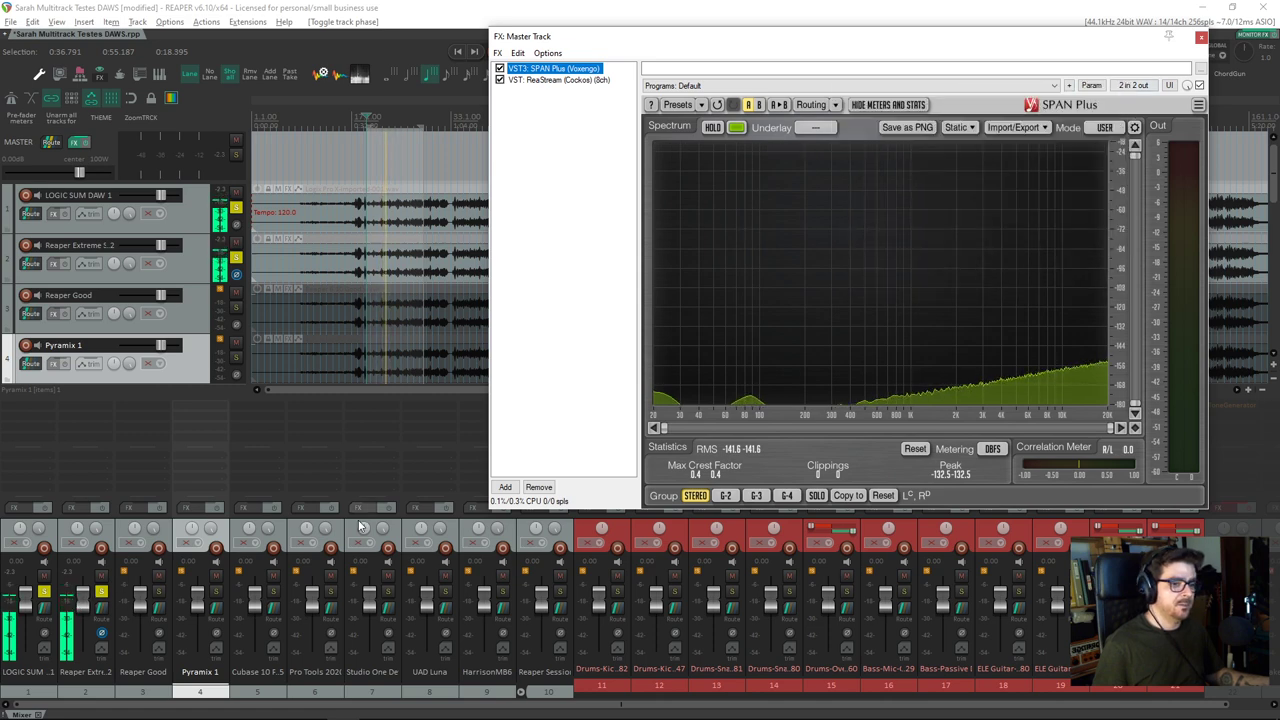
# Switch the null test to Reaper Good against Pyramix 1, soloing only those two tracks and inverting Pyramix 1's phase.
pyautogui.click(102, 595)
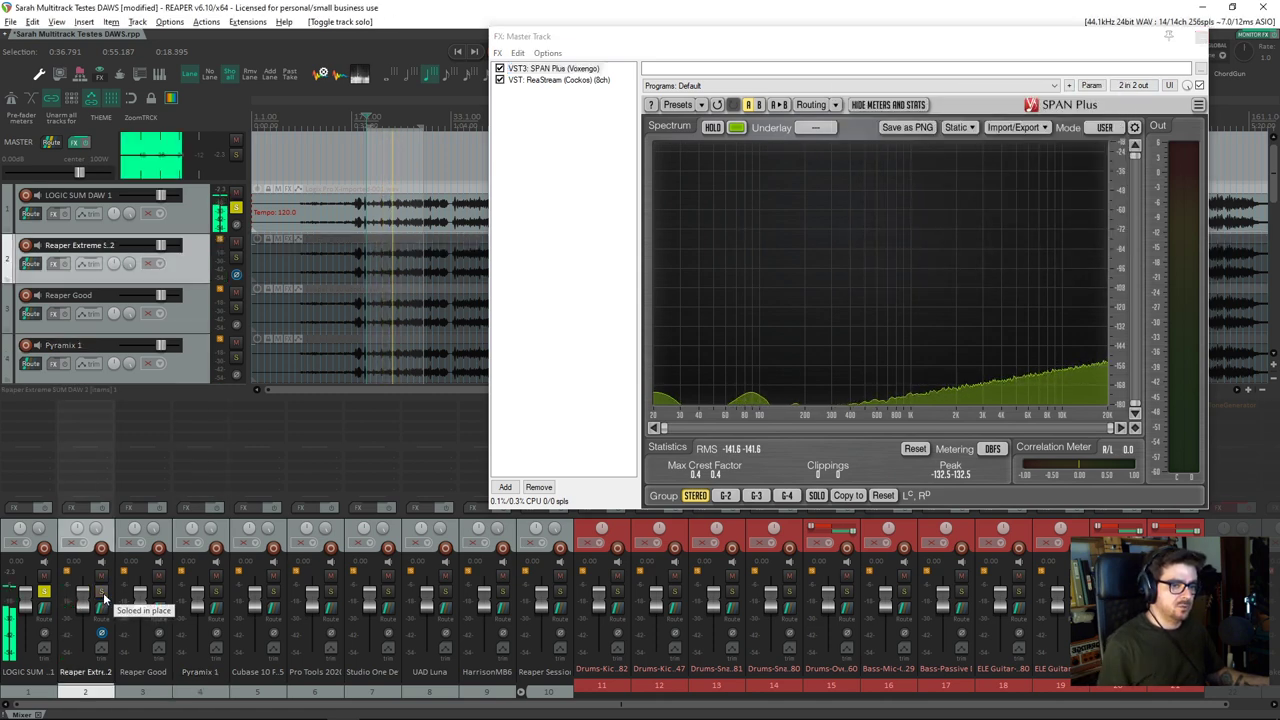
pyautogui.click(159, 593)
pyautogui.click(46, 594)
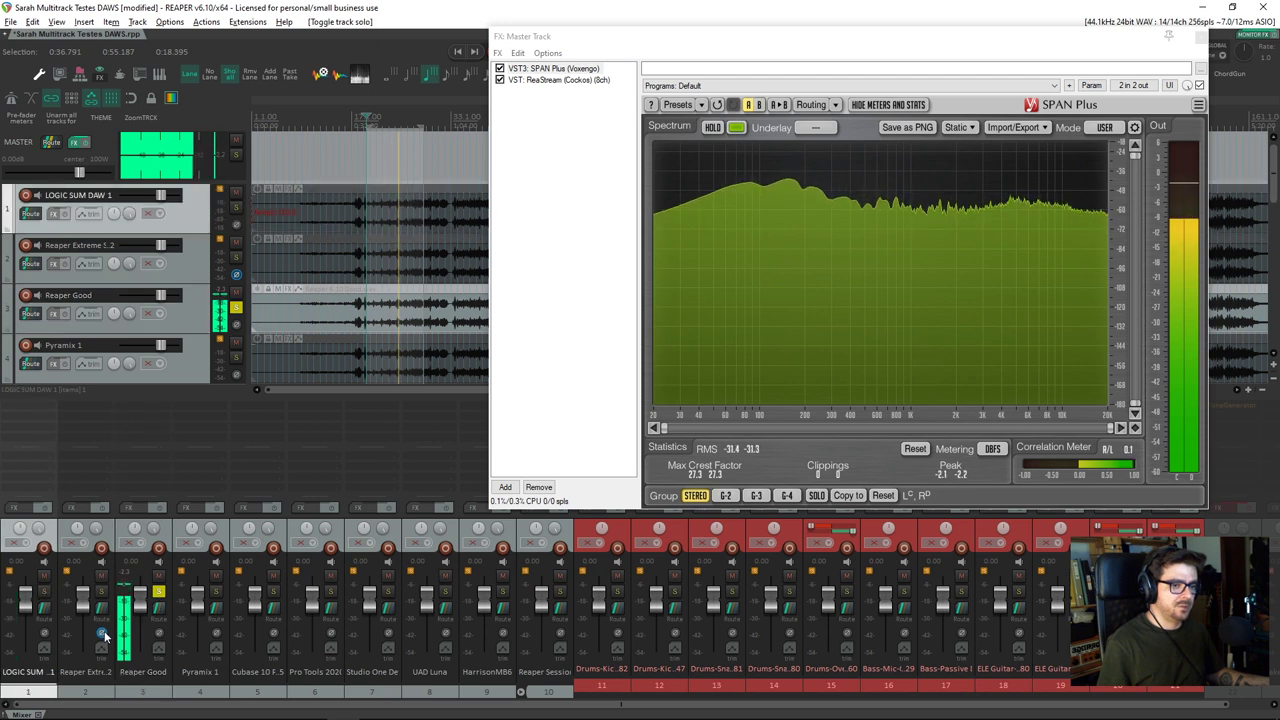
pyautogui.click(215, 592)
pyautogui.click(215, 634)
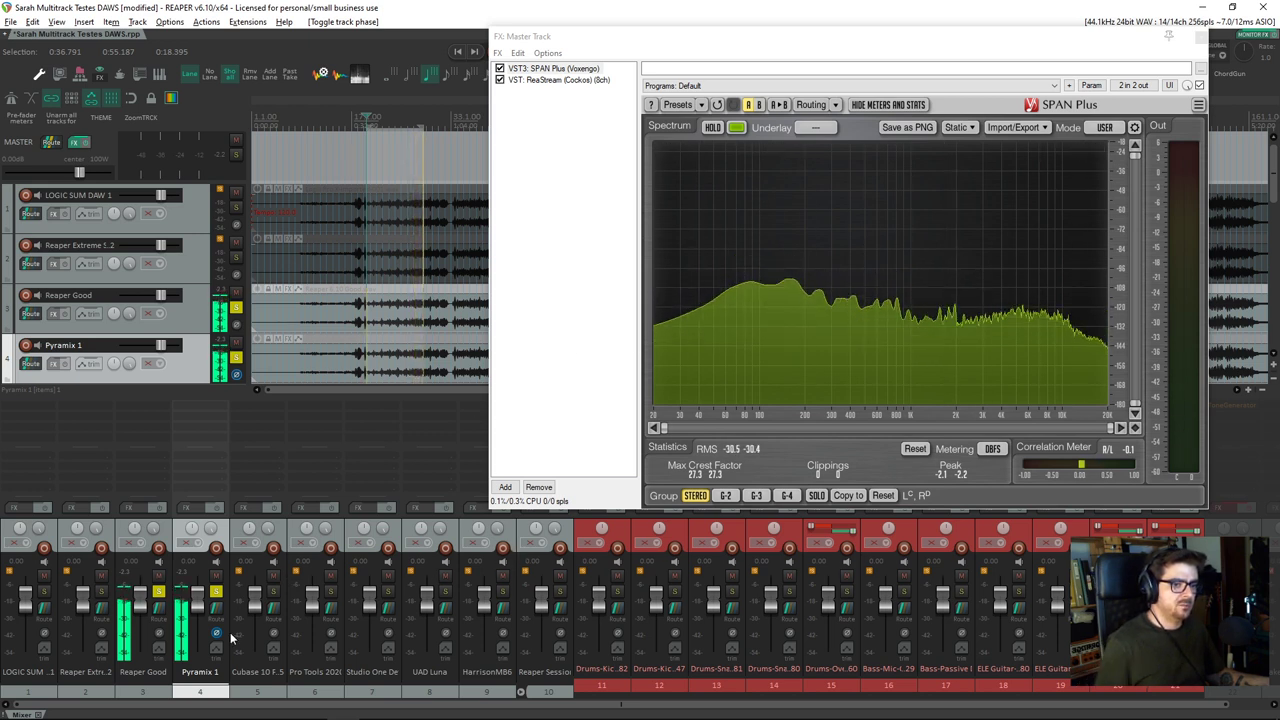
# Switch the null test to Reaper Extreme against Reaper Good, inverting Reaper Good's phase and returning Pyramix 1 to normal phase.
pyautogui.click(216, 592)
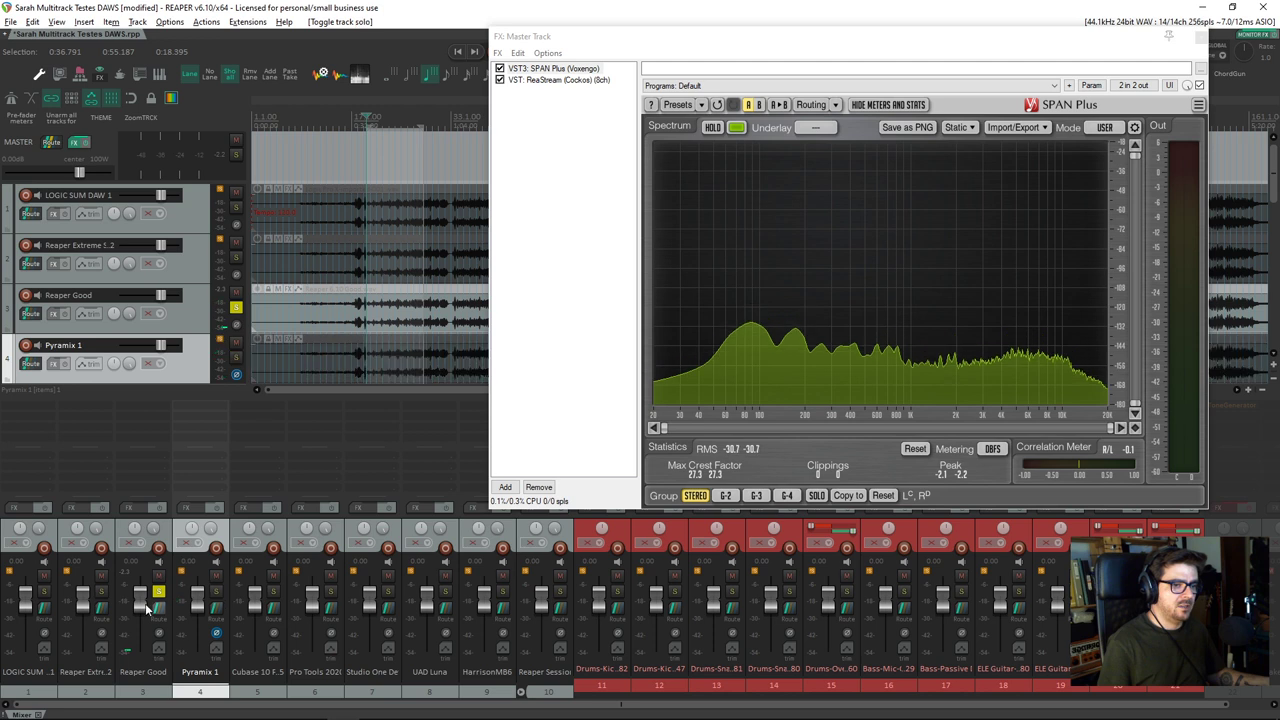
pyautogui.click(101, 592)
pyautogui.click(150, 690)
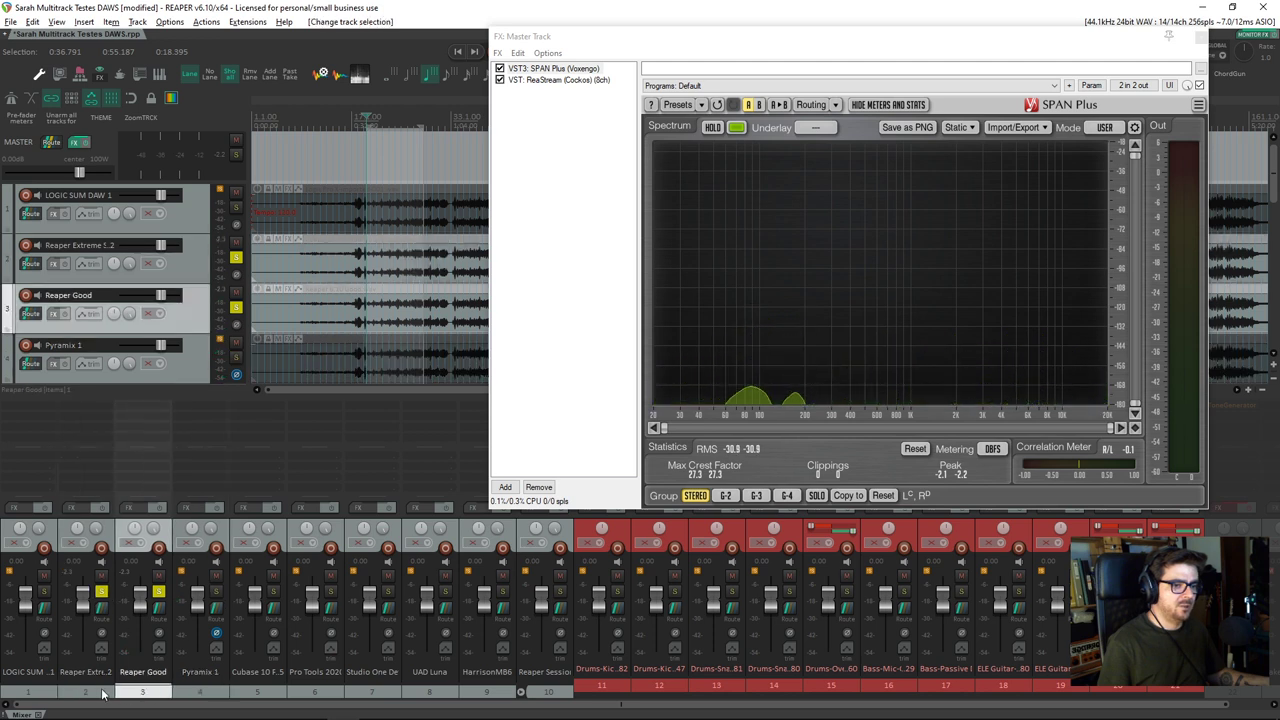
pyautogui.click(82, 676)
pyautogui.press('space')
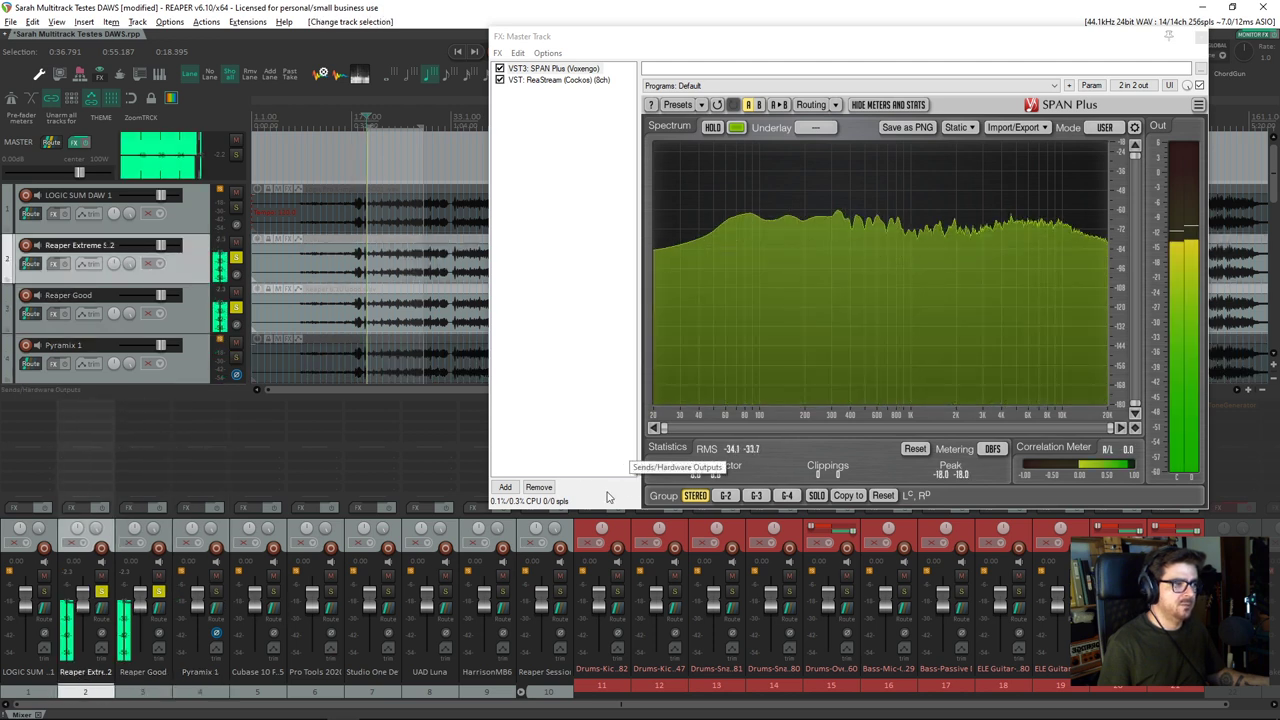
pyautogui.click(159, 633)
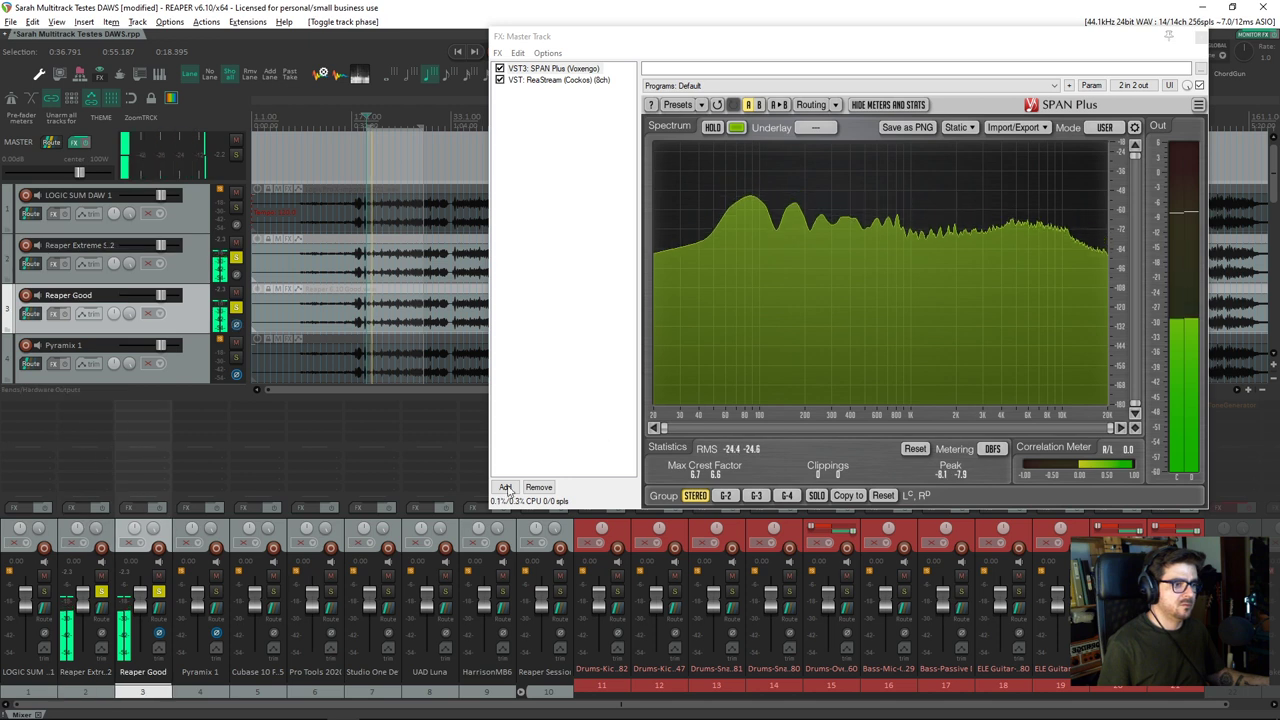
pyautogui.click(216, 633)
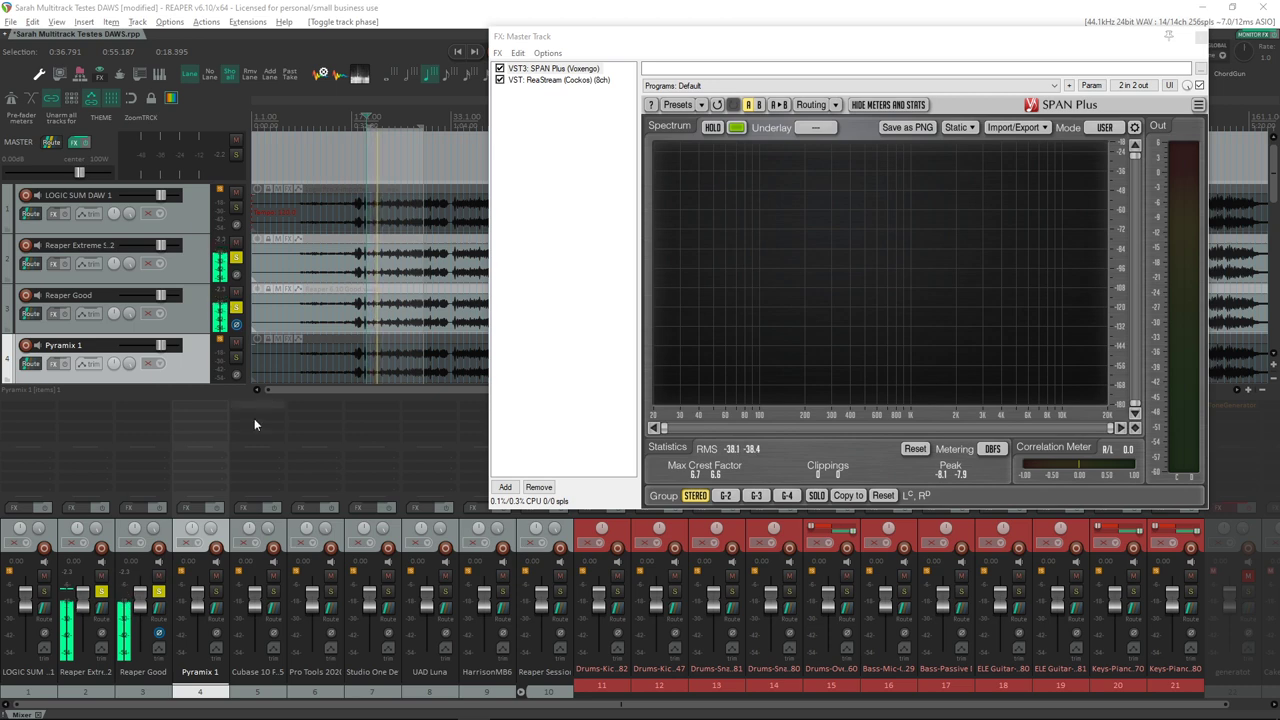
# Solo only LOGIC SUM DAW 1 and close the master track's effects window.
pyautogui.click(159, 592)
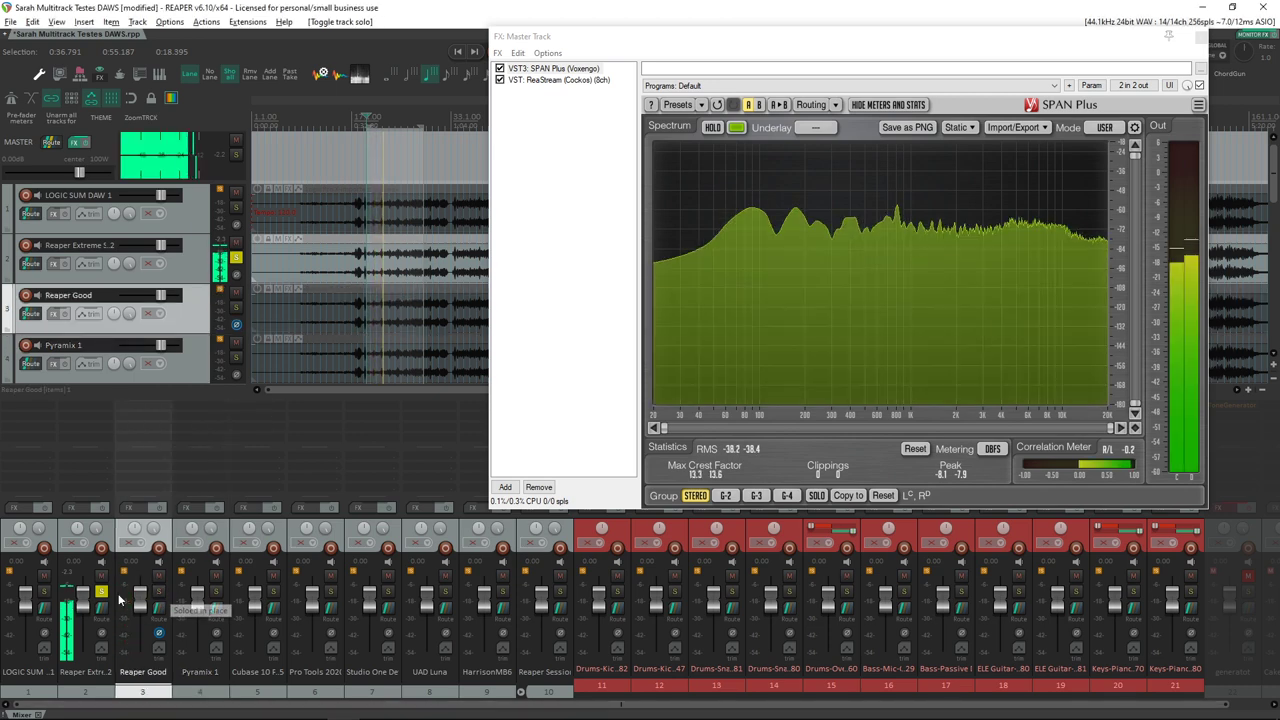
pyautogui.click(101, 592)
pyautogui.click(44, 592)
pyautogui.click(1200, 37)
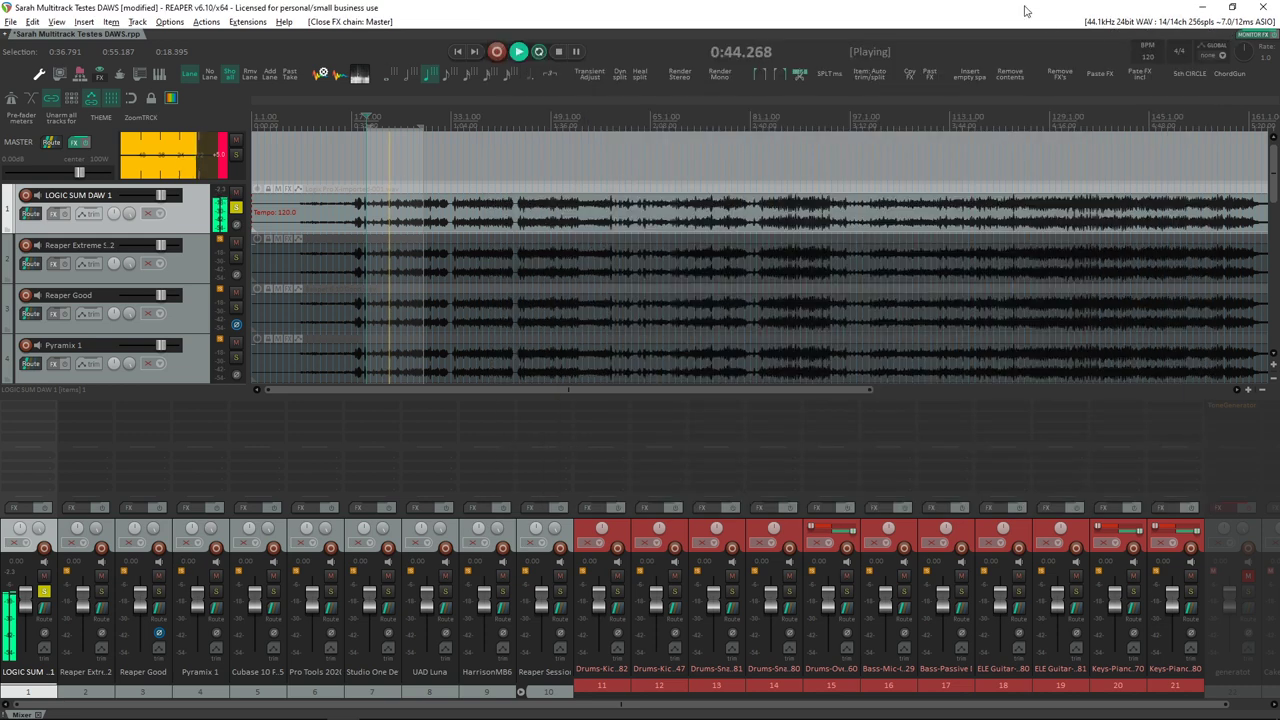
# Clear the time selection, play from about 0:33.2, and return Reaper Good to normal phase.
pyautogui.press('space')
pyautogui.click(218, 156)
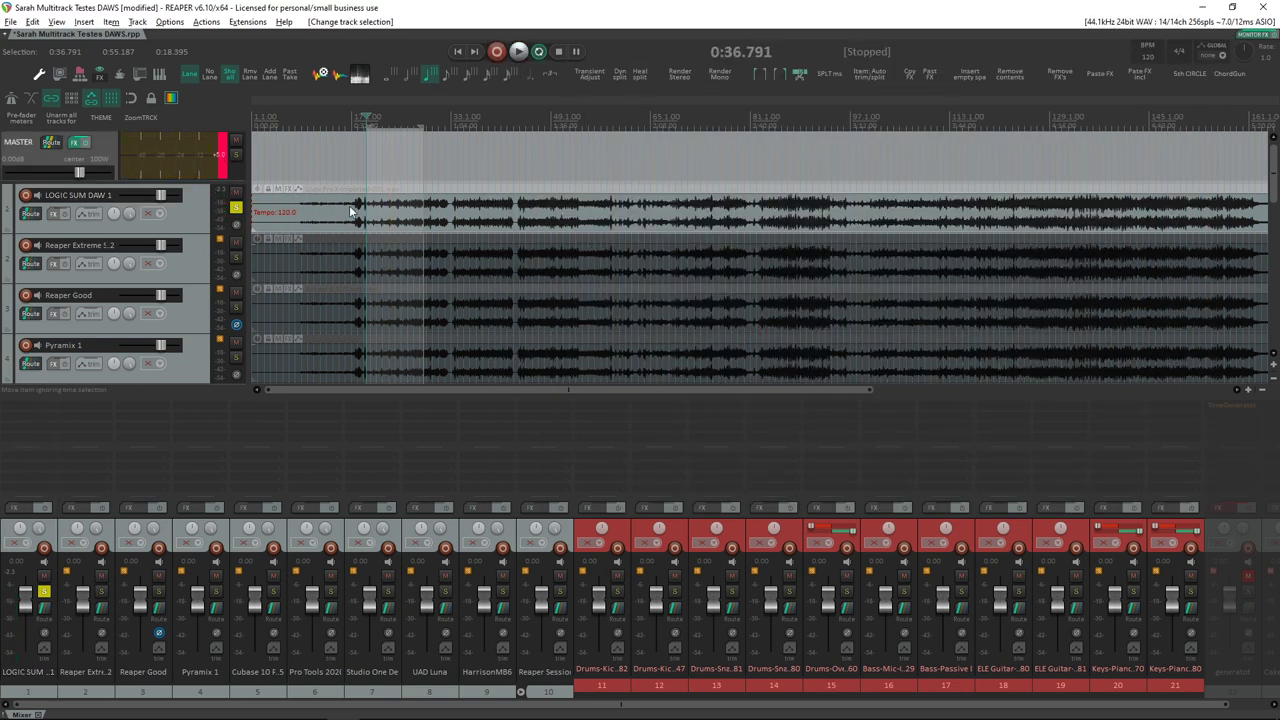
pyautogui.click(305, 212)
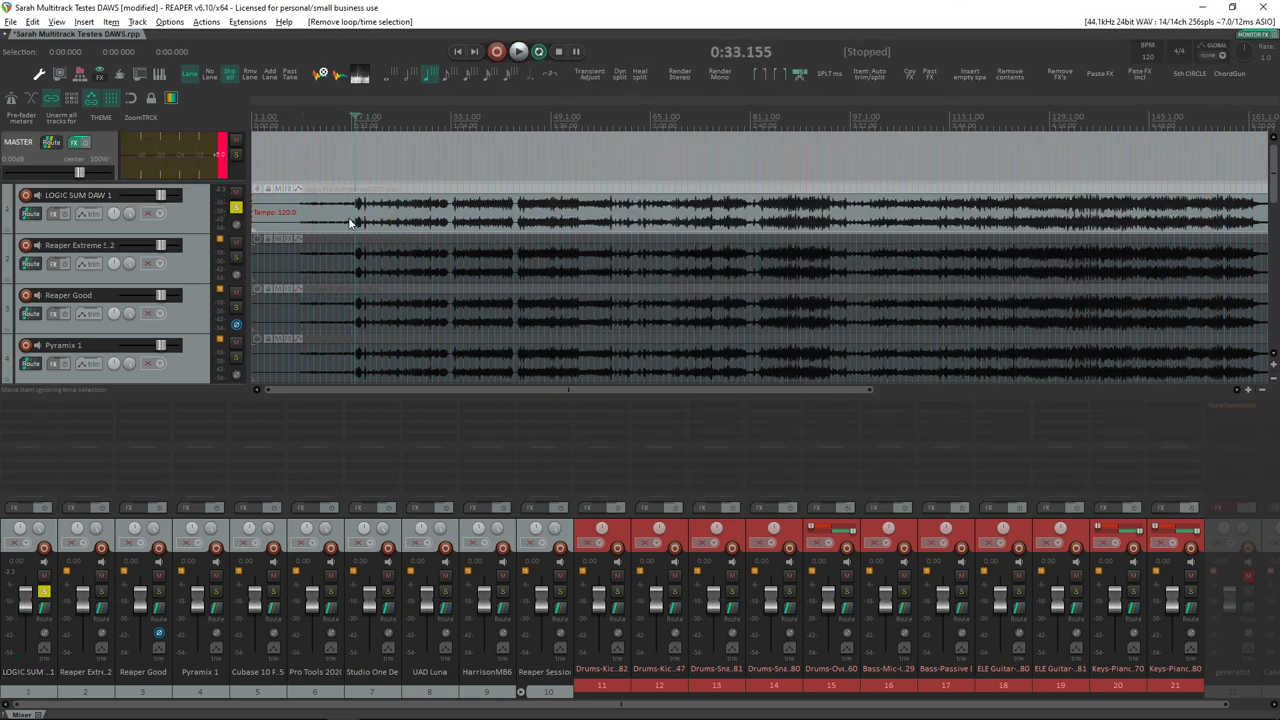
pyautogui.press('space')
pyautogui.click(236, 326)
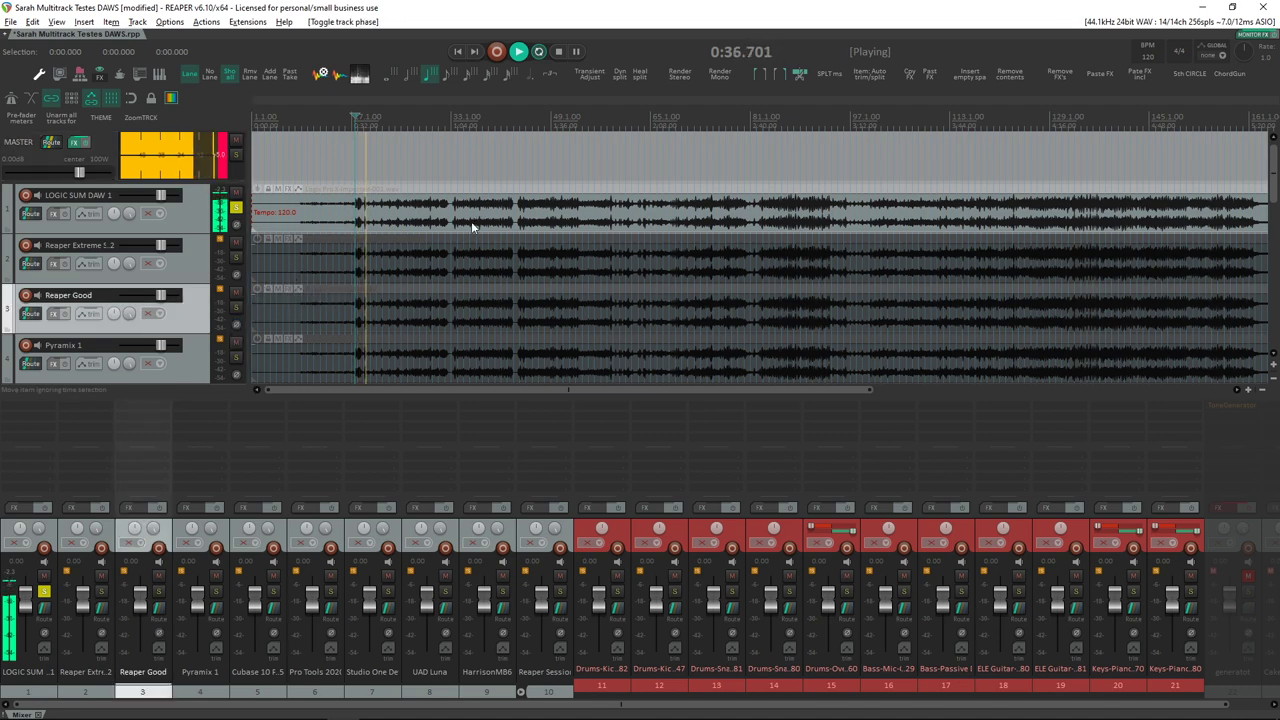
# Audition Reaper Extreme and Pyramix 1 one at a time with exclusive solo, restarting playback from about 0:33.2.
pyautogui.keyDown('ctrl'); pyautogui.keyDown('alt'); pyautogui.click(236, 257); pyautogui.keyUp('alt'); pyautogui.keyUp('ctrl')
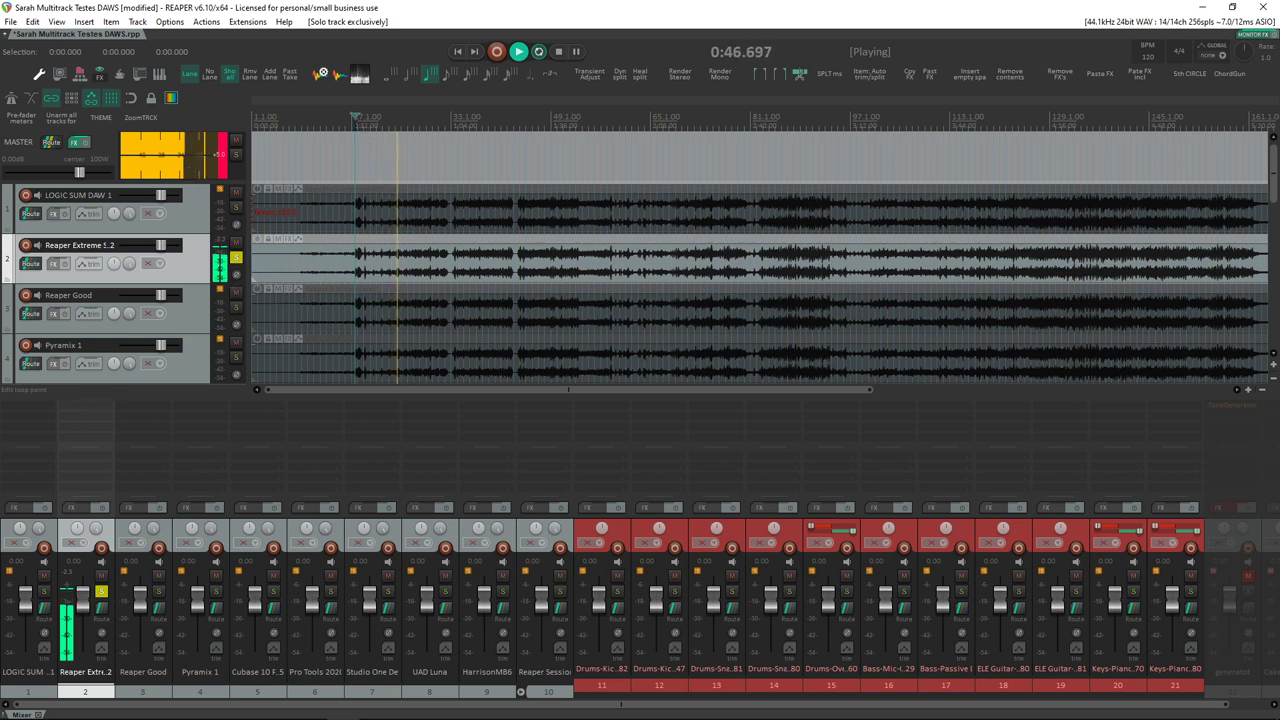
pyautogui.click(236, 358)
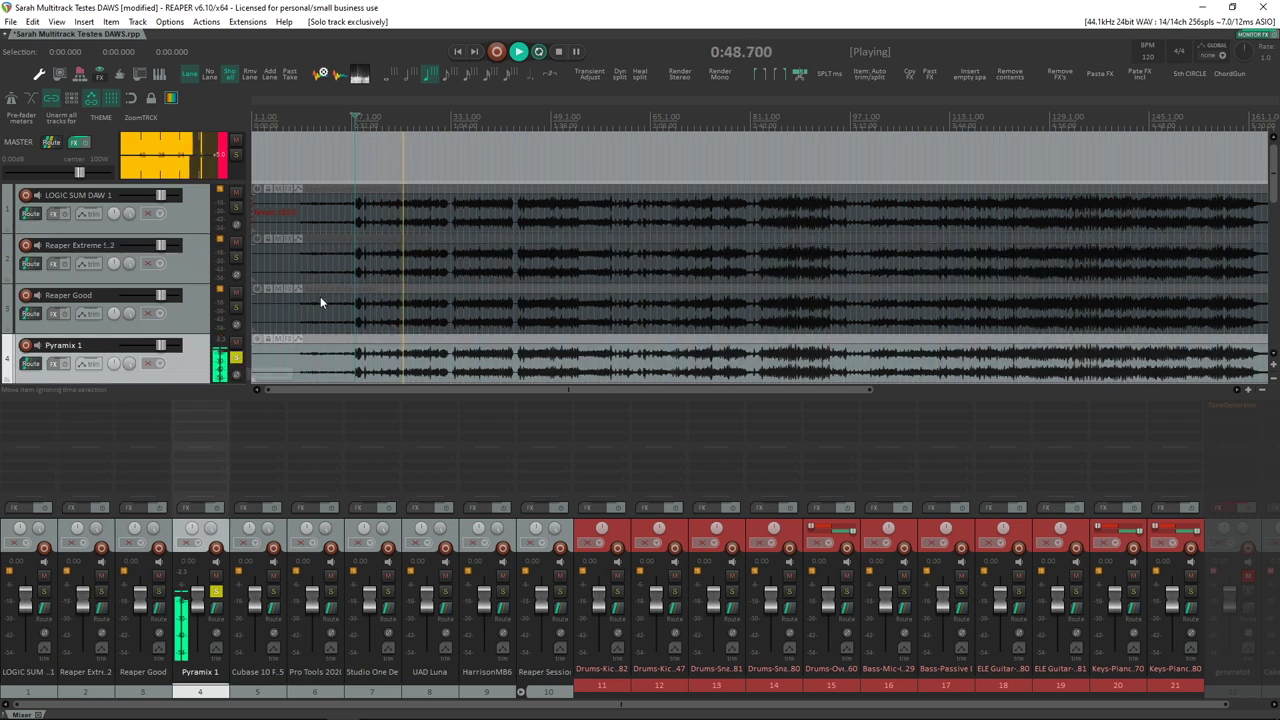
pyautogui.scroll(-1, 329, 274)
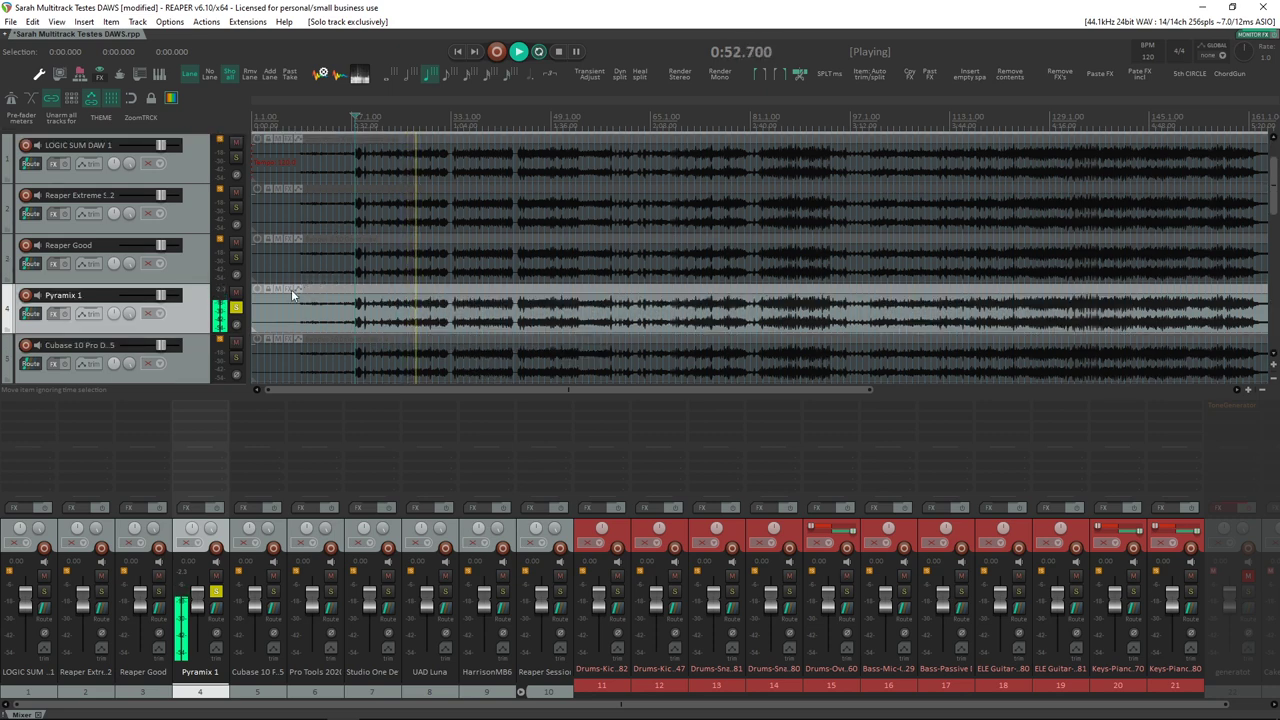
pyautogui.click(355, 278)
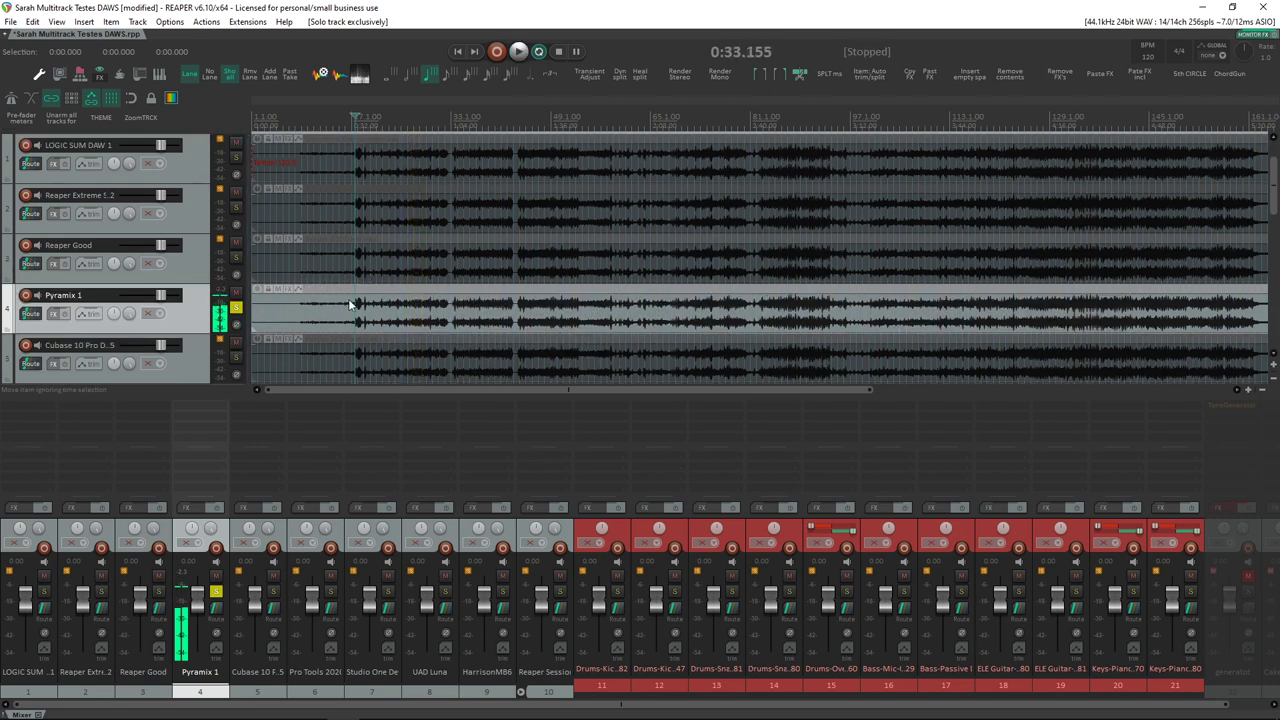
pyautogui.scroll(-1, 240, 328)
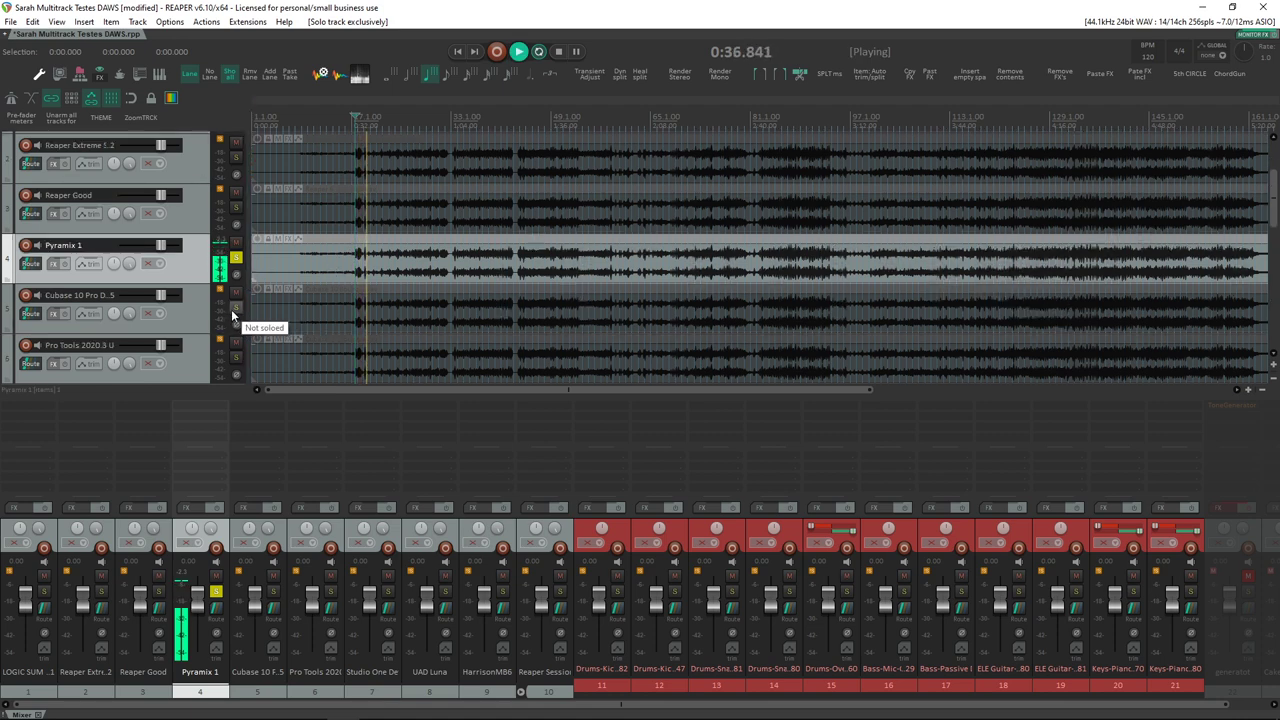
# Continue the listening comparison by exclusively soloing Cubase 10 Pro, Pro Tools 2020.3, and Studio One Default in turn.
pyautogui.click(235, 308)
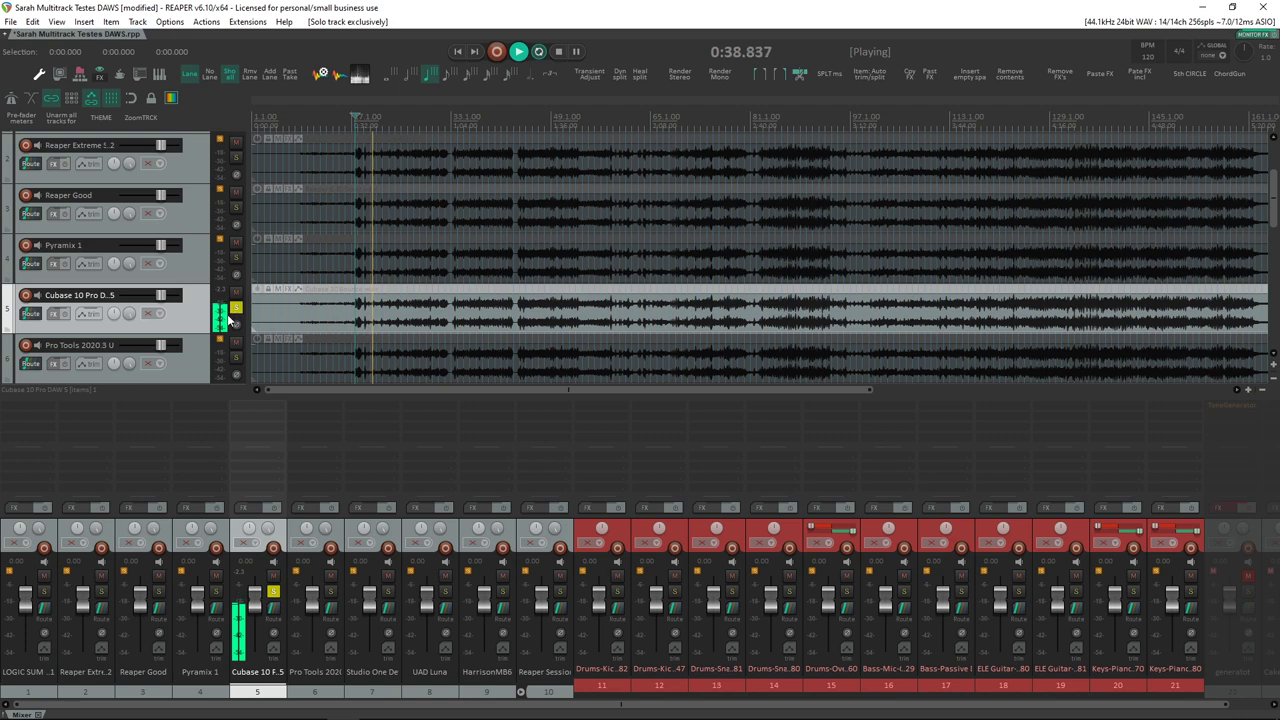
pyautogui.scroll(-1, 235, 312)
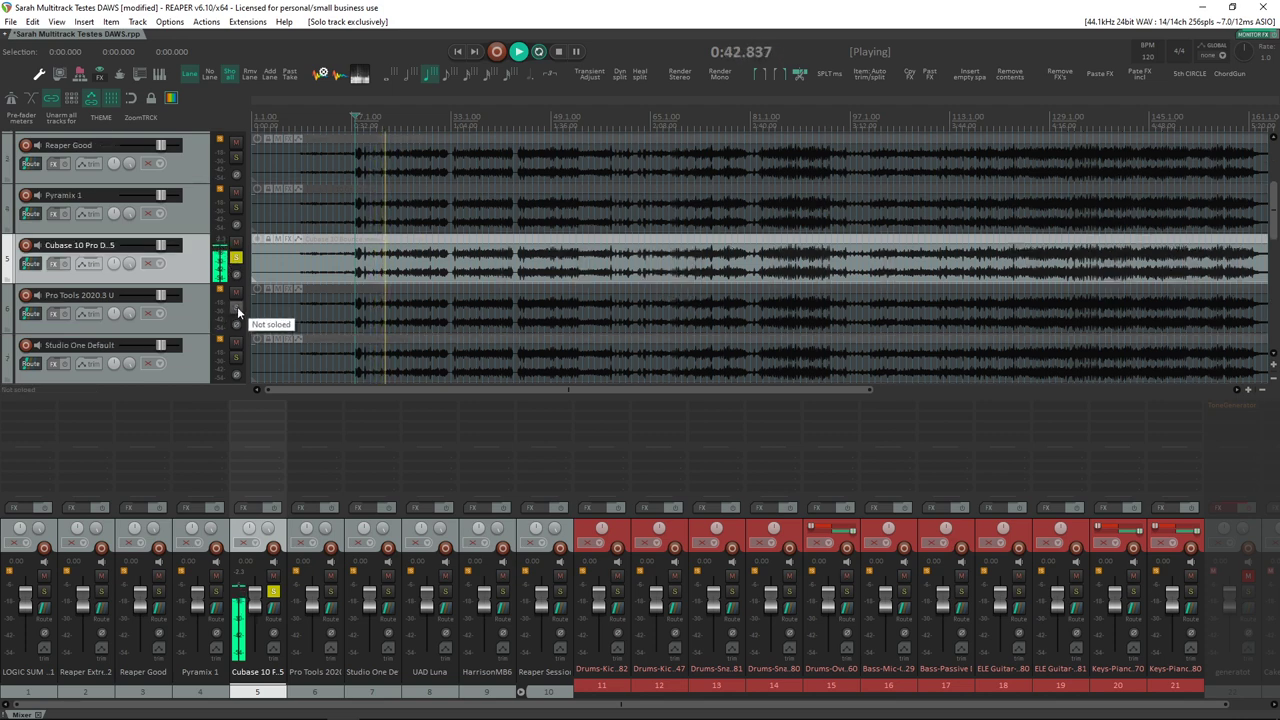
pyautogui.click(237, 307)
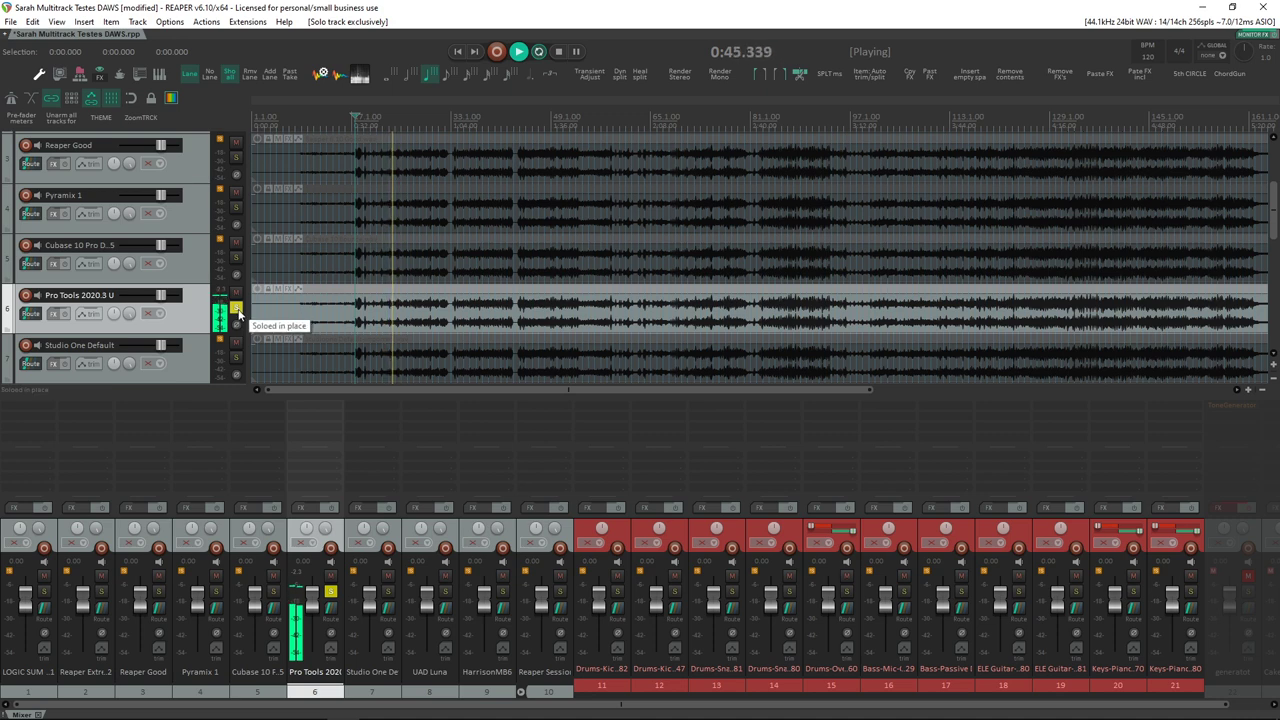
pyautogui.click(389, 596)
pyautogui.click(389, 595)
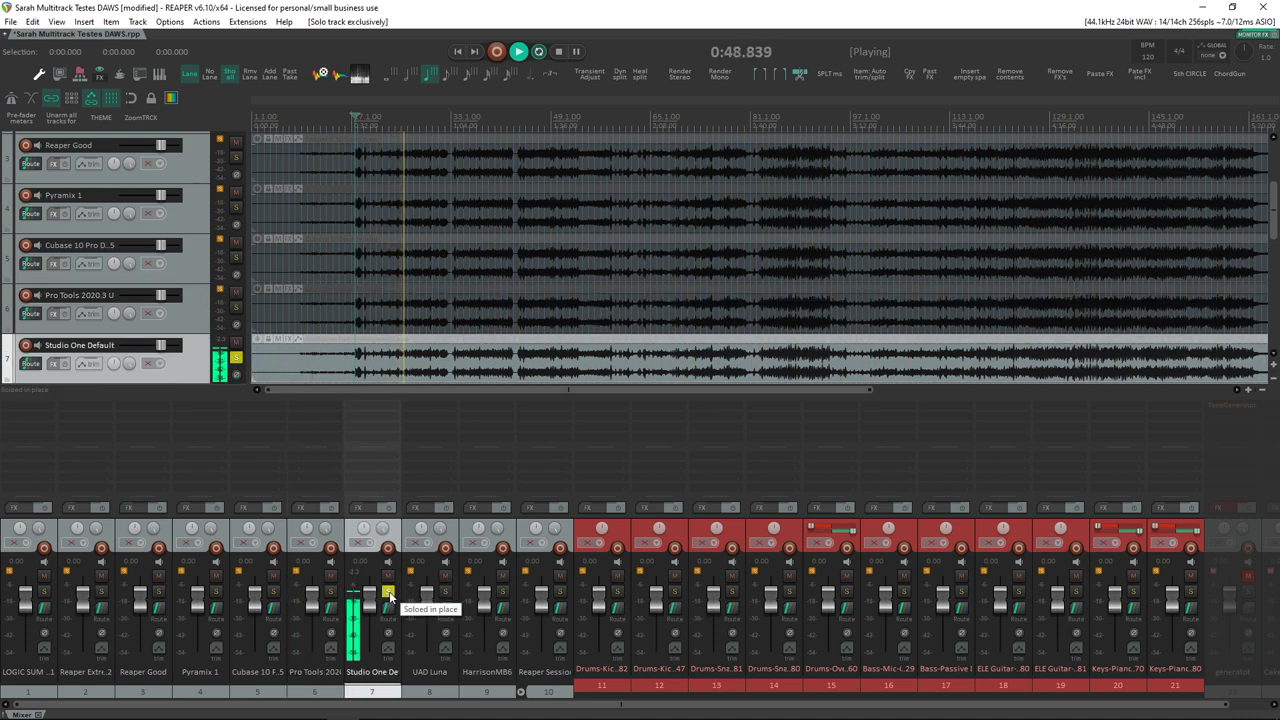
# Restart playback from the cursor and exclusively solo UAD Luna followed by the Harrison track.
pyautogui.press('space')
pyautogui.press('space')
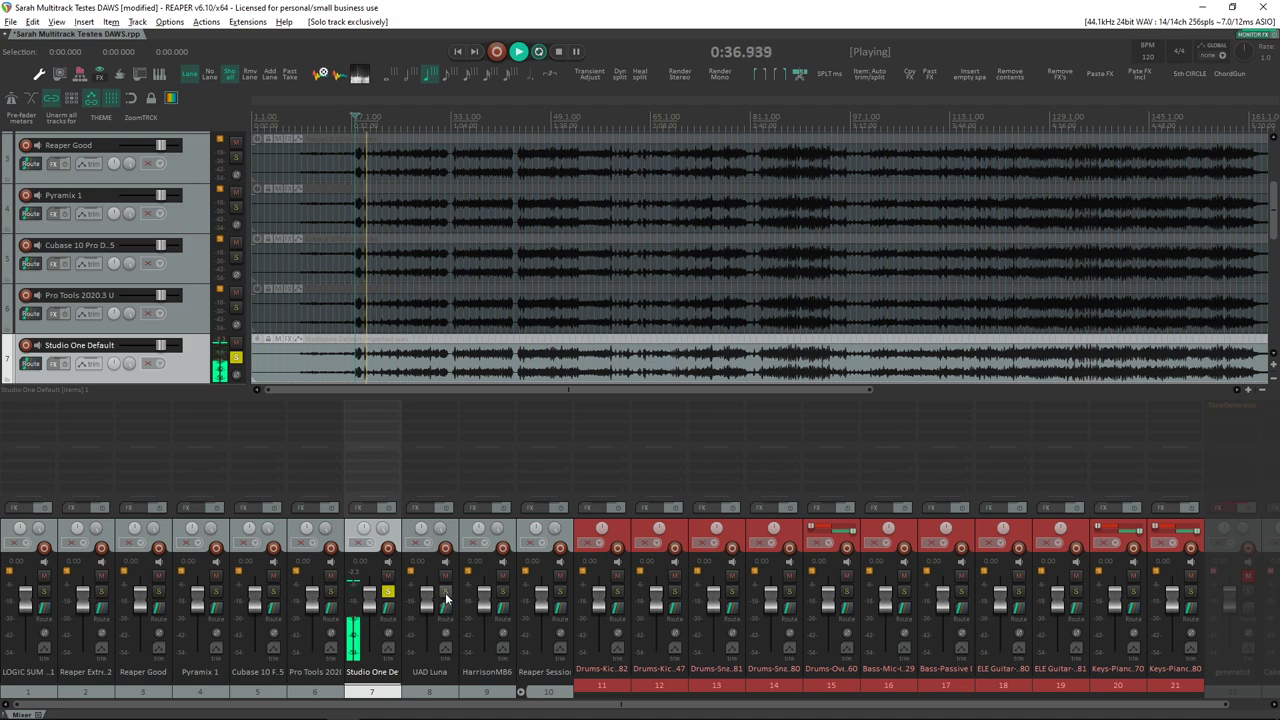
pyautogui.click(445, 593)
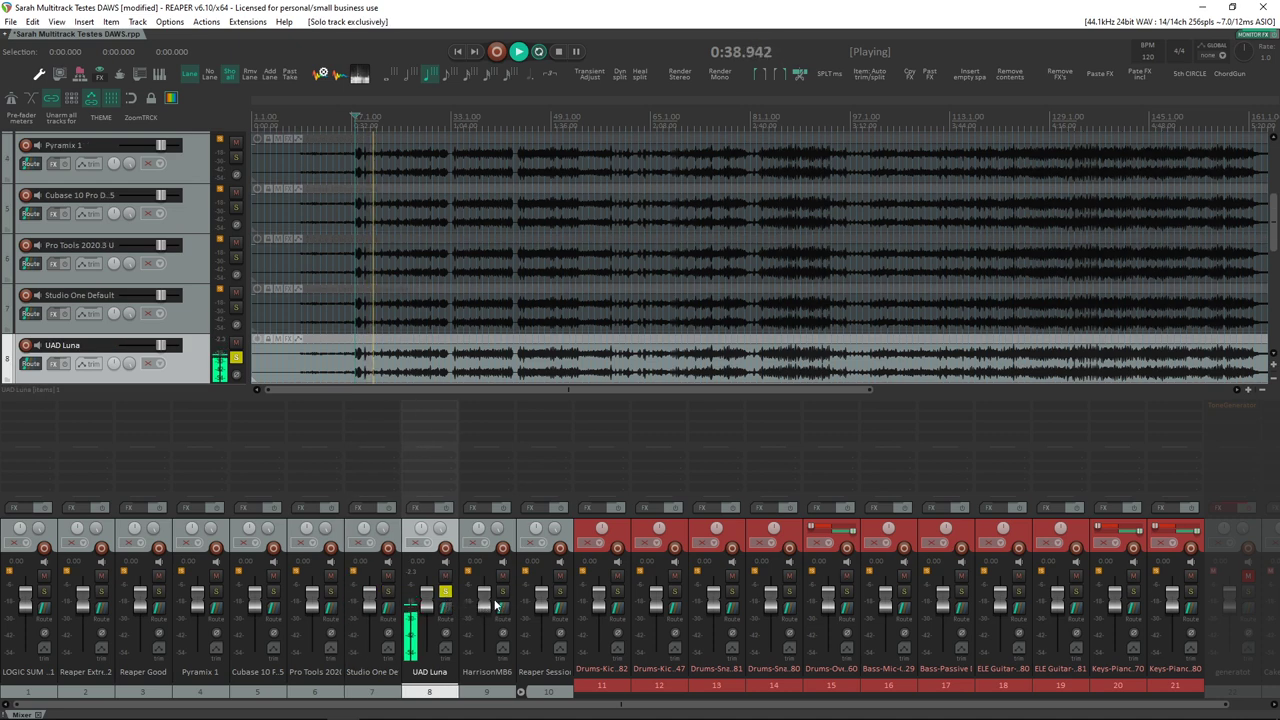
pyautogui.click(502, 593)
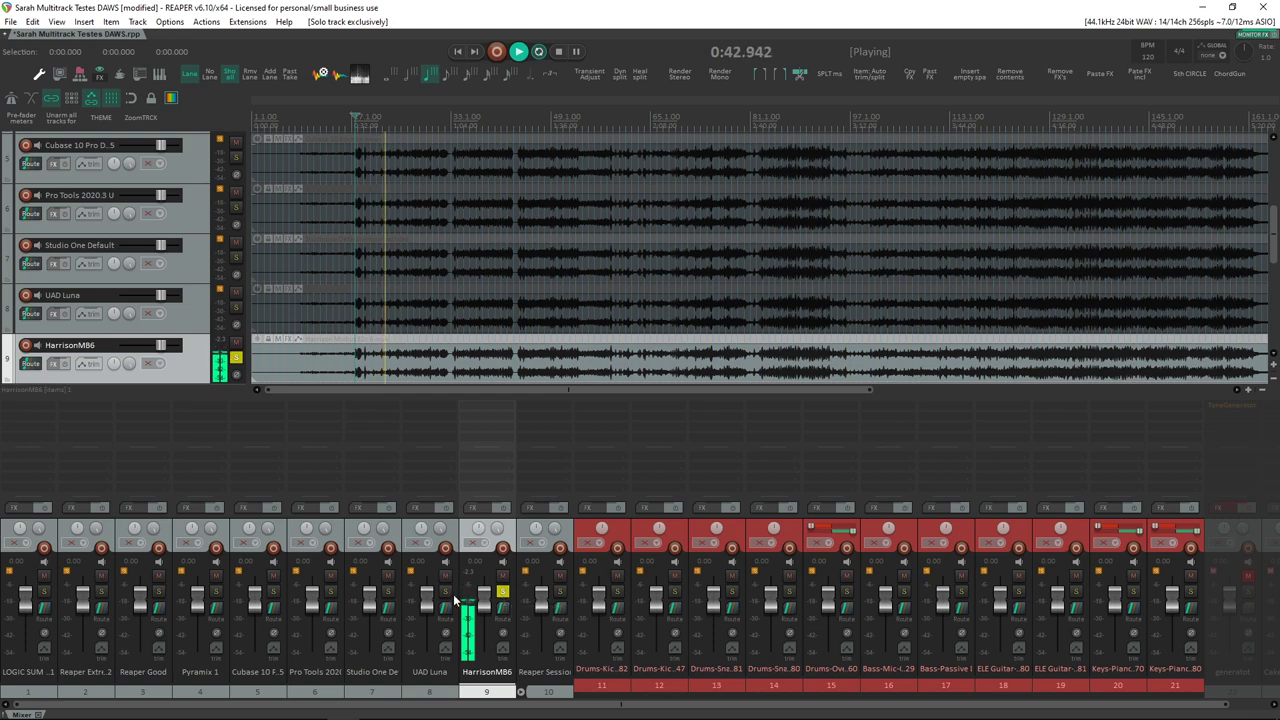
# Make a time selection of about 18.8 seconds starting near 1:04.8 and play it with the Harrison track soloed.
pyautogui.press('space')
pyautogui.click(455, 366)
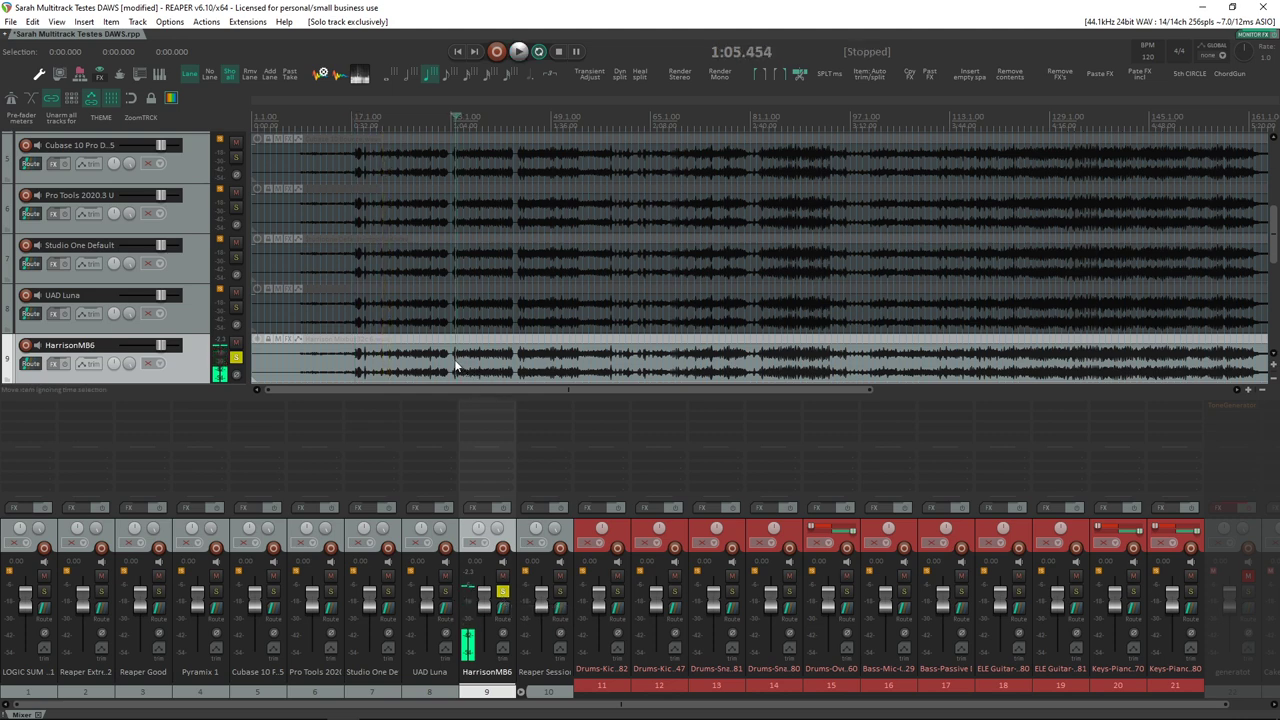
pyautogui.moveTo(455, 366); pyautogui.dragTo(513, 366)
pyautogui.press('space')
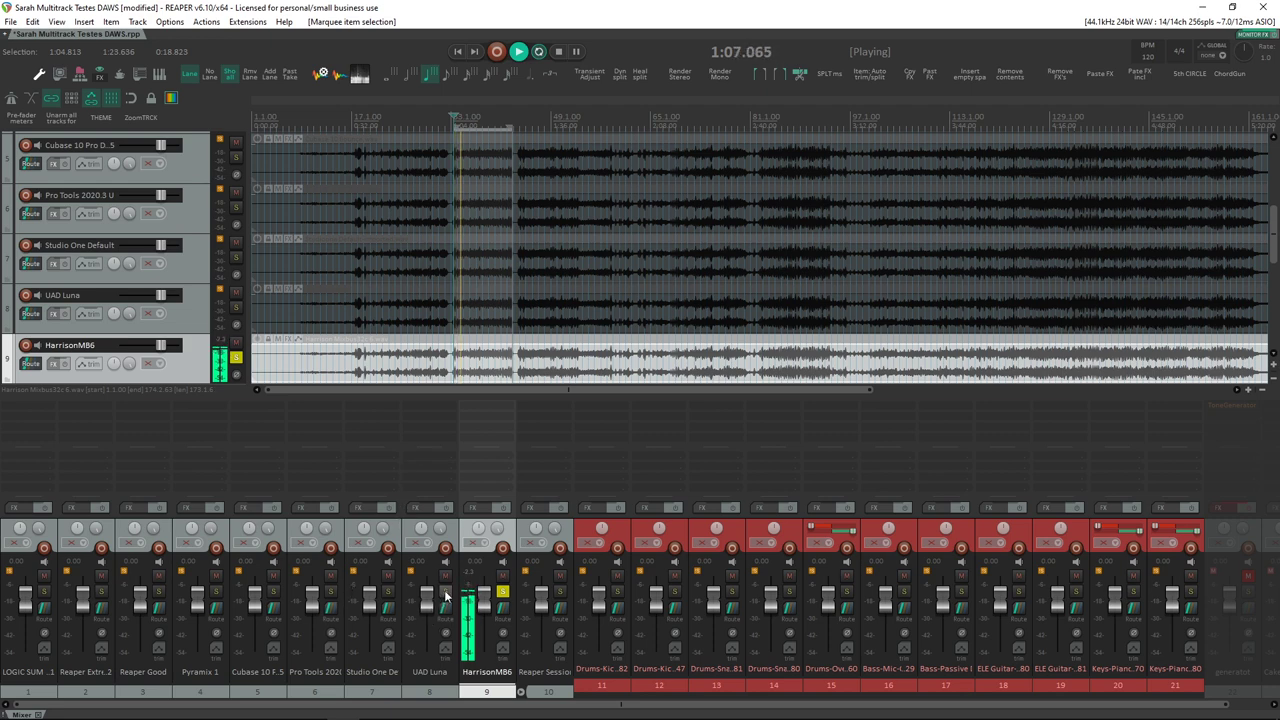
# Compare the looped section by exclusively soloing LOGIC SUM DAW 1, Harrison, Pyramix 1, Cubase 10 Pro, Reaper Extreme, and LOGIC SUM DAW 1 again.
pyautogui.keyDown('ctrl'); pyautogui.keyDown('alt'); pyautogui.click(46, 592); pyautogui.keyUp('alt'); pyautogui.keyUp('ctrl')
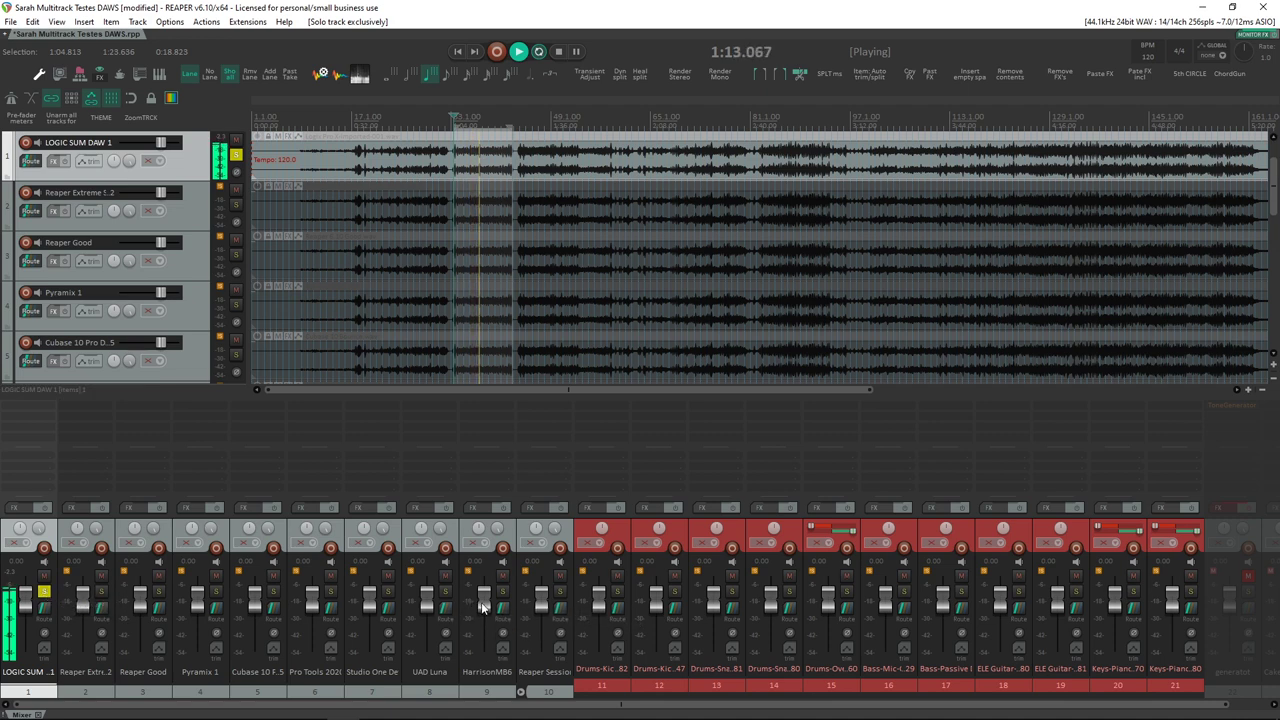
pyautogui.keyDown('ctrl'); pyautogui.keyDown('alt'); pyautogui.click(502, 591); pyautogui.keyUp('alt'); pyautogui.keyUp('ctrl')
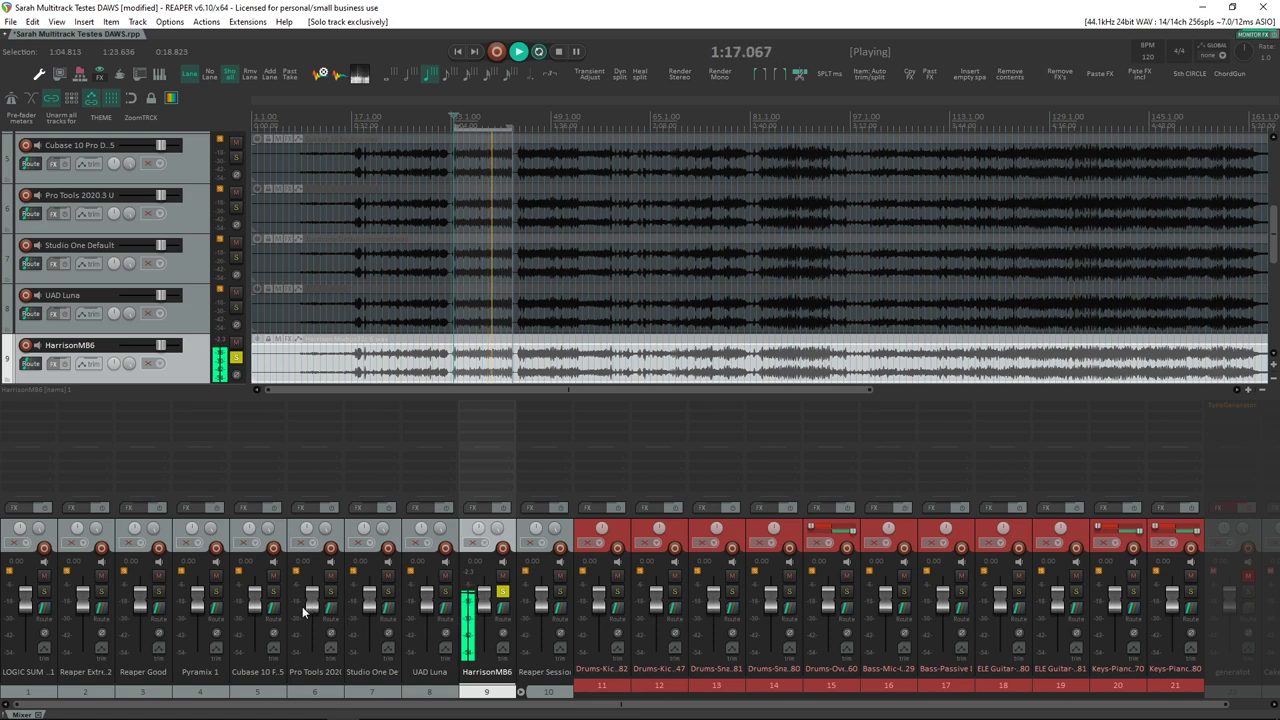
pyautogui.keyDown('ctrl'); pyautogui.keyDown('alt'); pyautogui.click(214, 590); pyautogui.keyUp('alt'); pyautogui.keyUp('ctrl')
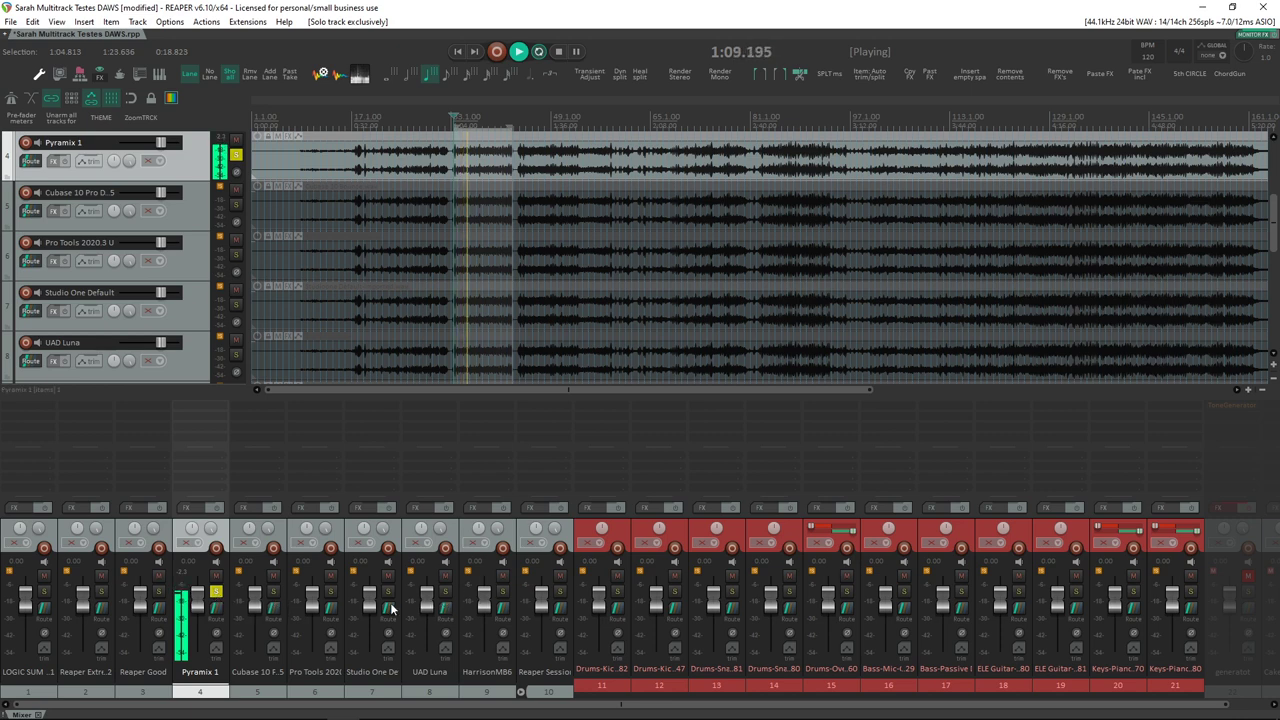
pyautogui.keyDown('ctrl'); pyautogui.keyDown('alt'); pyautogui.click(271, 594); pyautogui.keyUp('alt'); pyautogui.keyUp('ctrl')
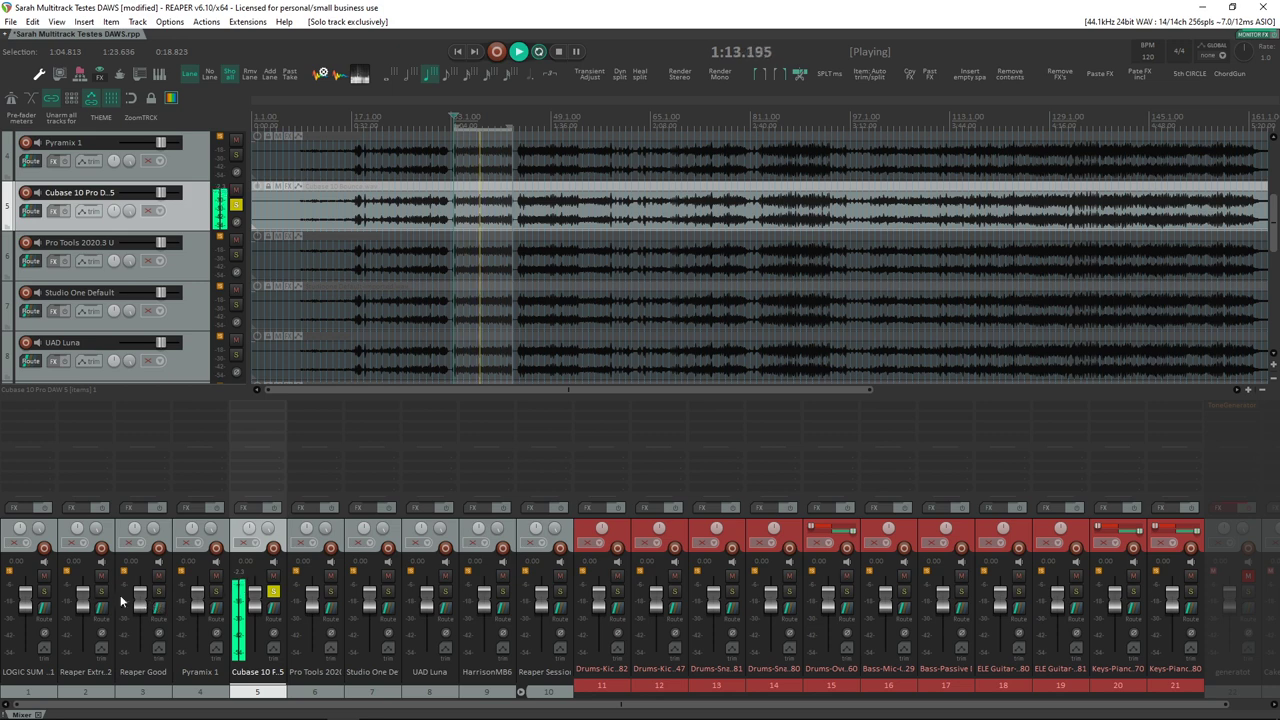
pyautogui.keyDown('ctrl'); pyautogui.keyDown('alt'); pyautogui.click(101, 594); pyautogui.keyUp('alt'); pyautogui.keyUp('ctrl')
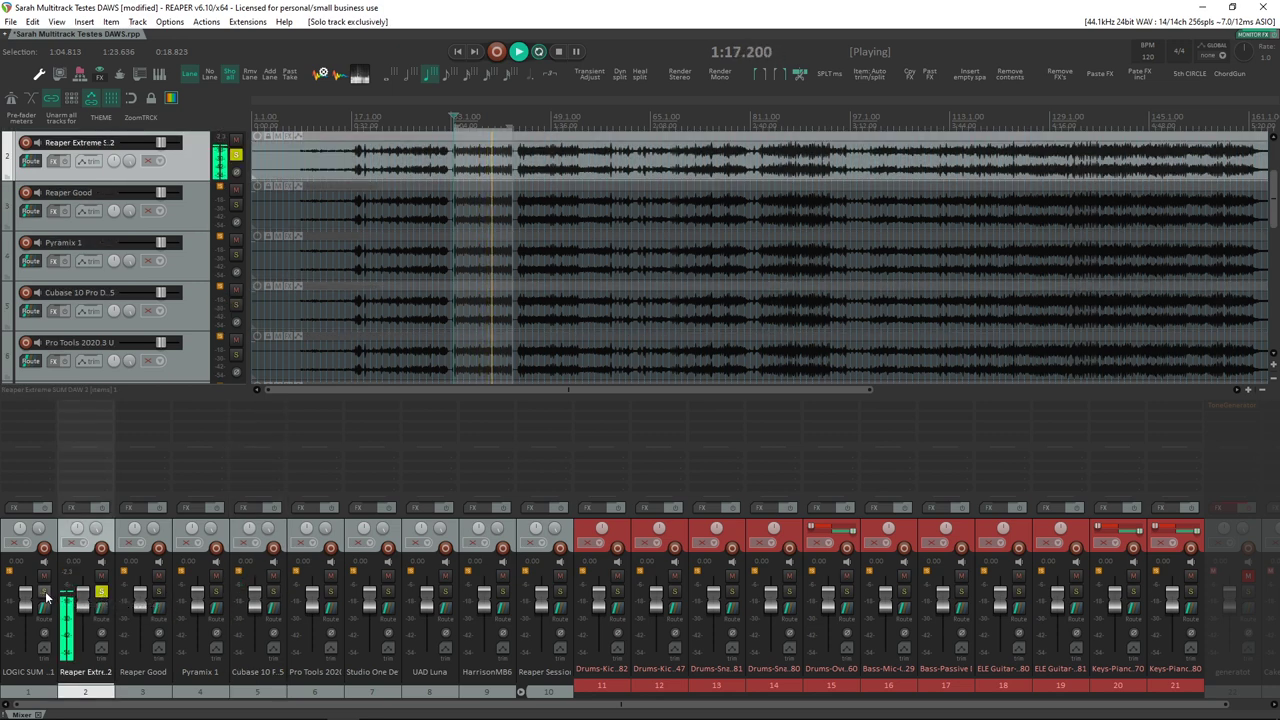
pyautogui.keyDown('ctrl'); pyautogui.keyDown('alt'); pyautogui.click(44, 591); pyautogui.keyUp('alt'); pyautogui.keyUp('ctrl')
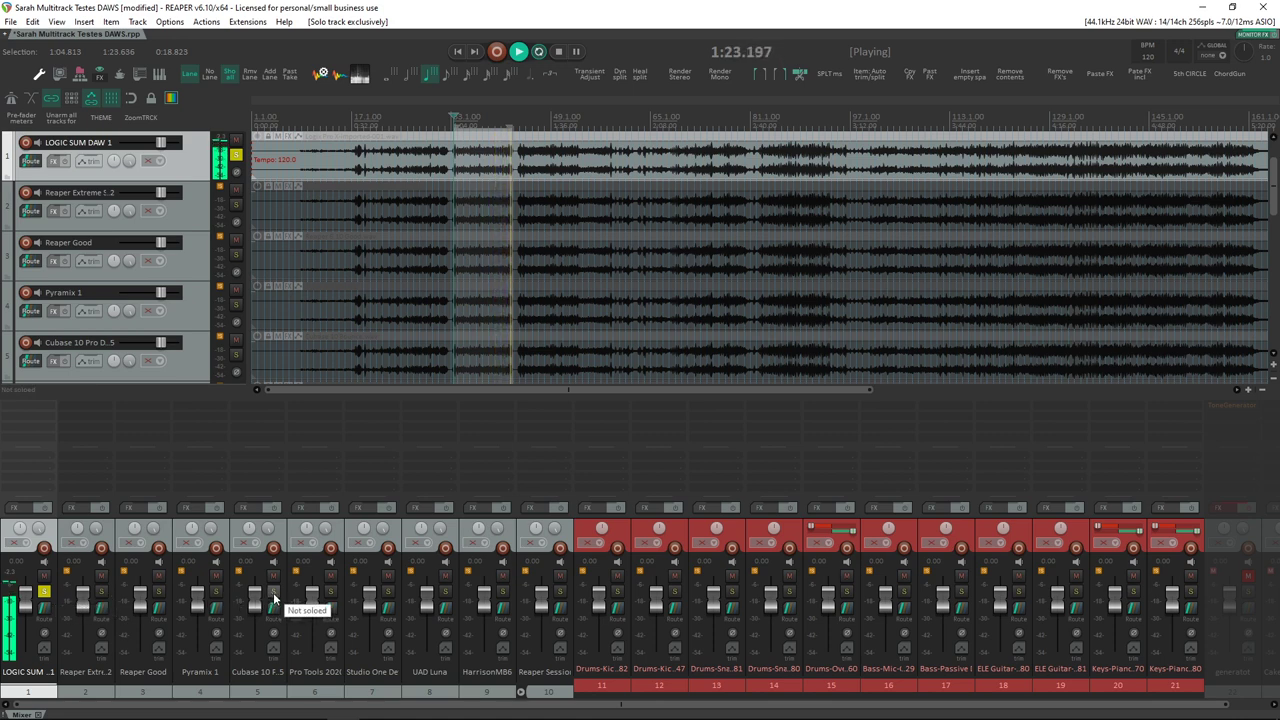
# Audition the loop with exclusive solo on Harrison, UAD Luna, Studio One Default, Reaper Extreme, and Pyramix 1 in turn.
pyautogui.click(503, 596)
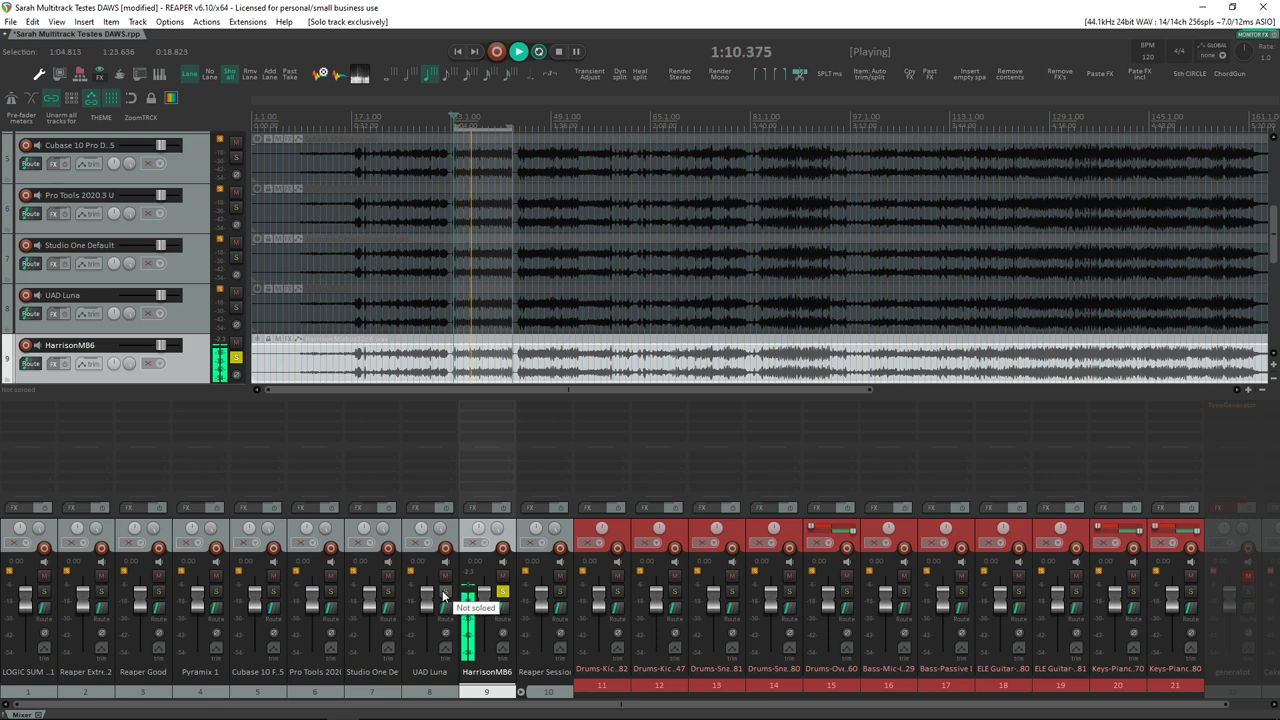
pyautogui.click(444, 597)
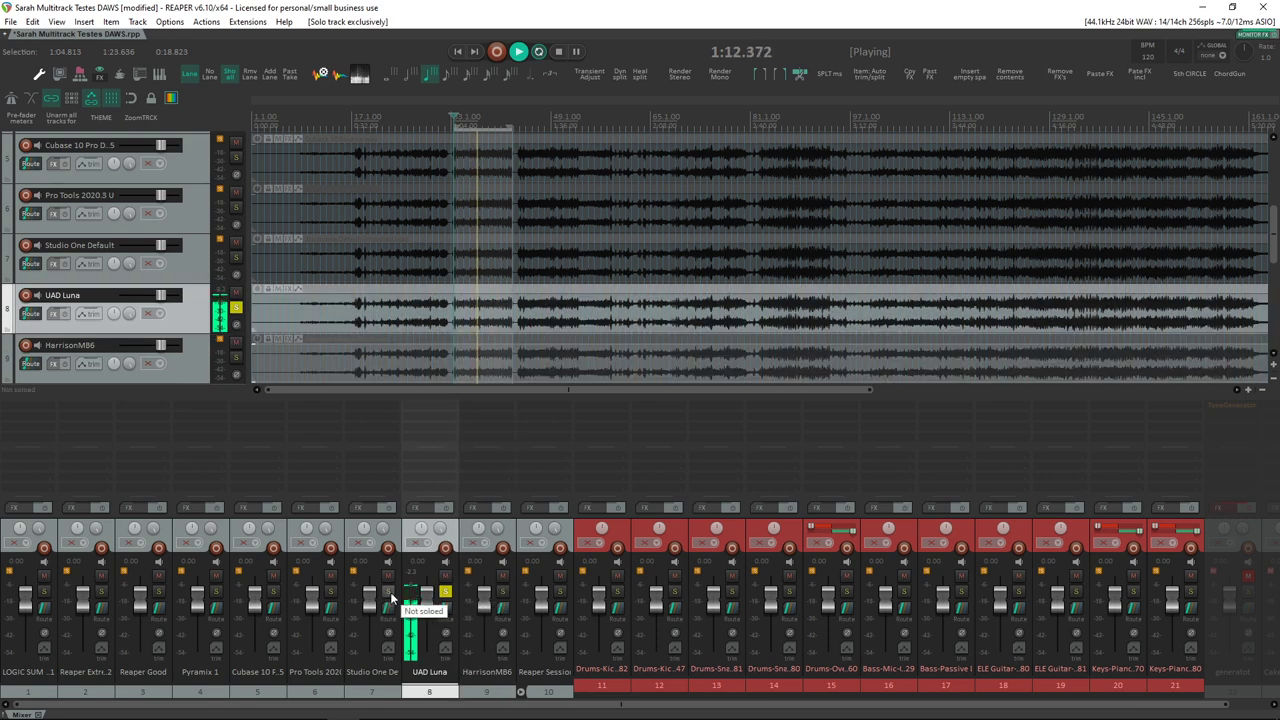
pyautogui.click(389, 592)
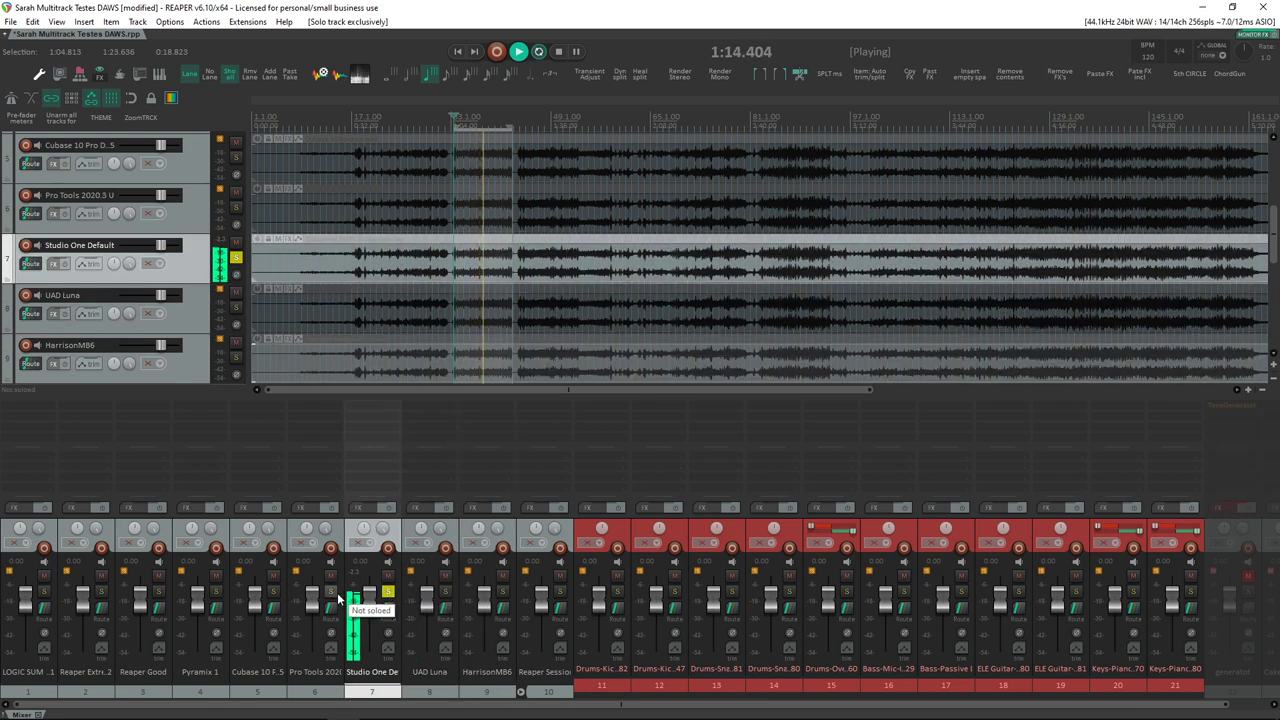
pyautogui.click(101, 592)
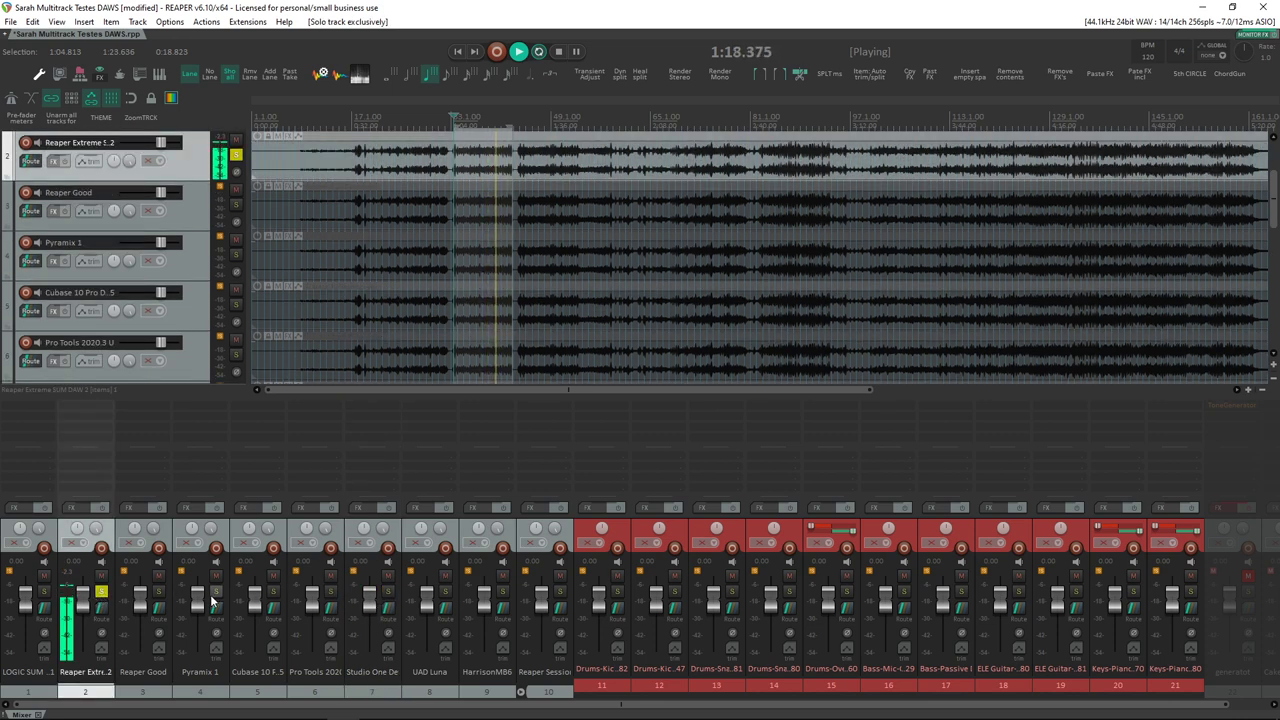
pyautogui.click(216, 598)
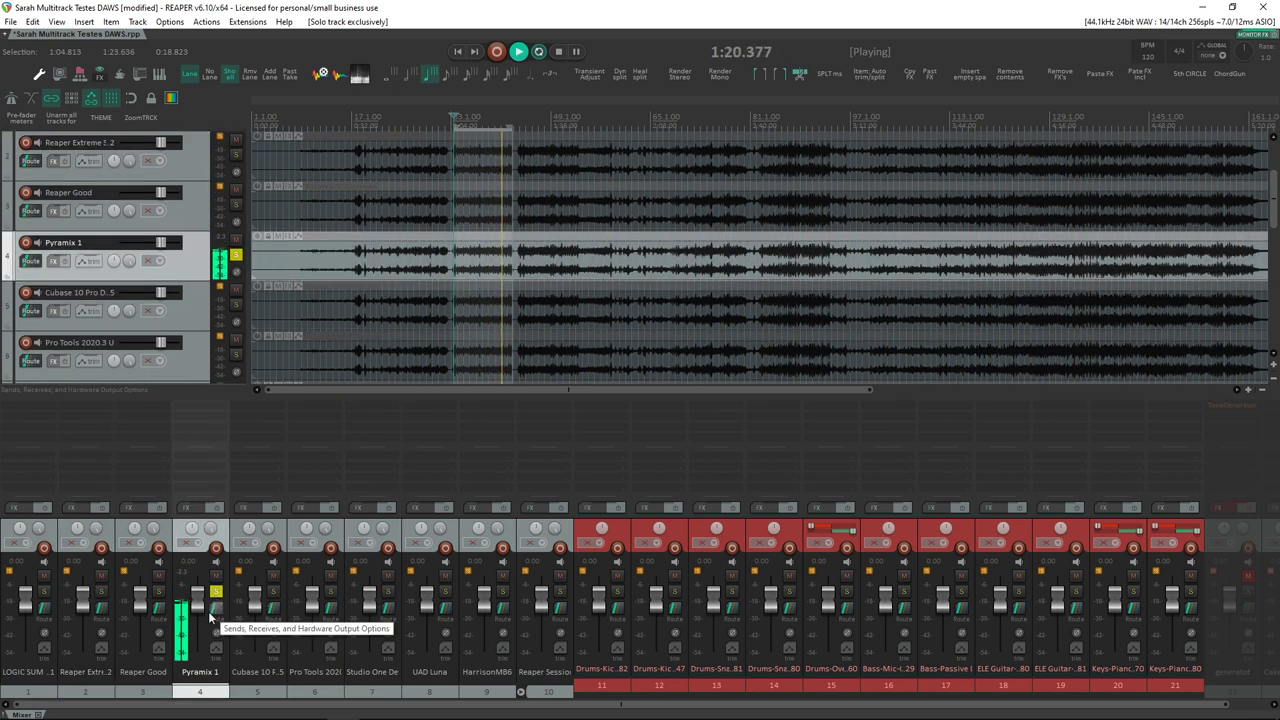
# Restart the loop and compare it with exclusive solo on LOGIC SUM DAW 1, UAD Luna, and Studio One Default.
pyautogui.press('space')
pyautogui.press('space')
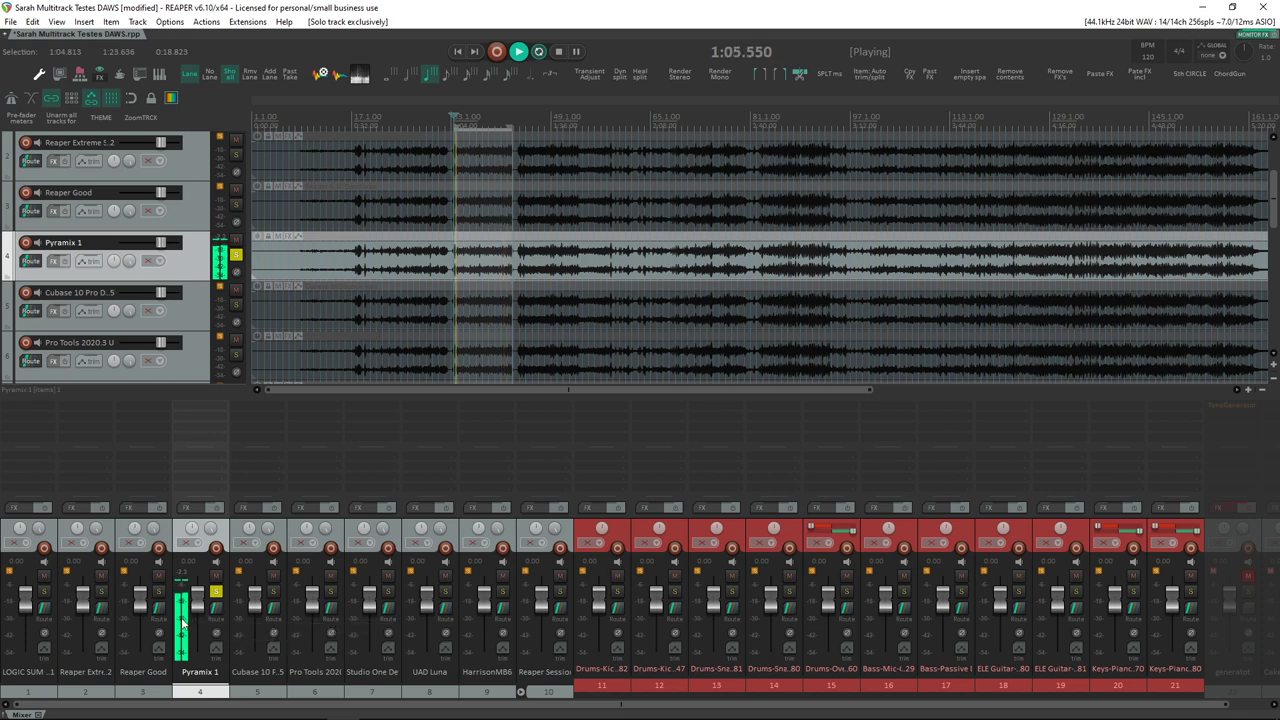
pyautogui.click(44, 593)
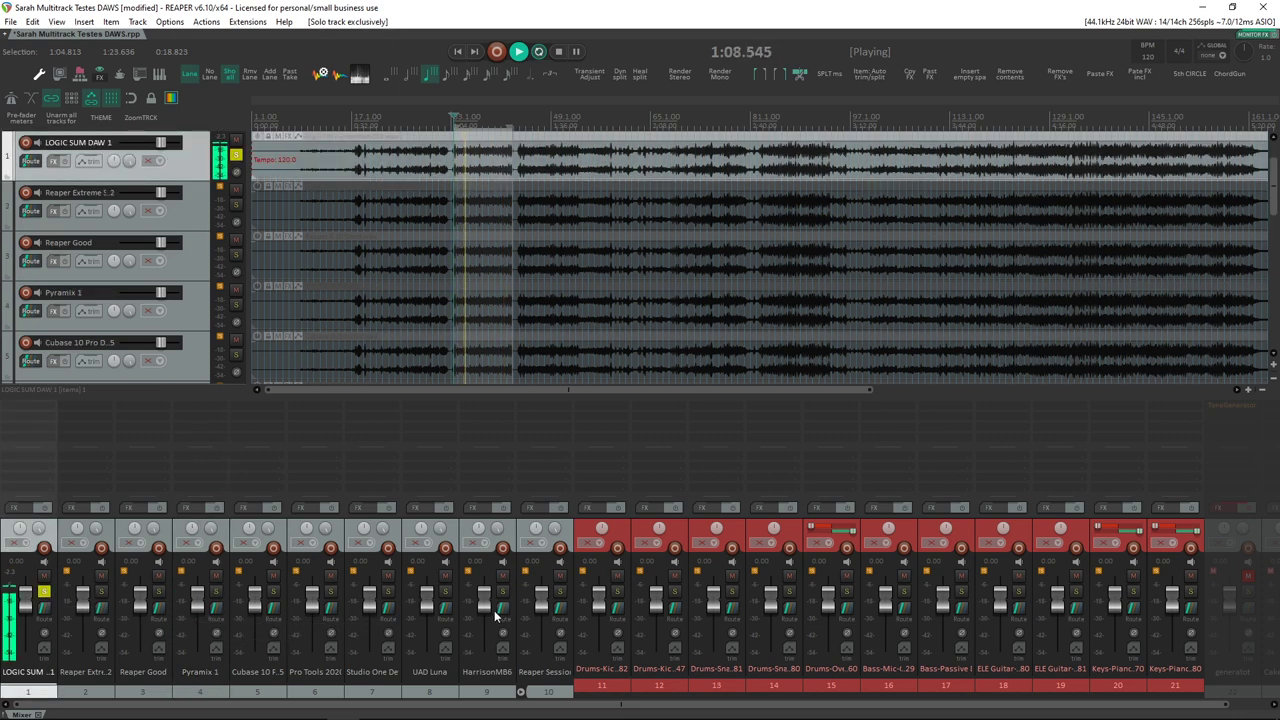
pyautogui.click(444, 593)
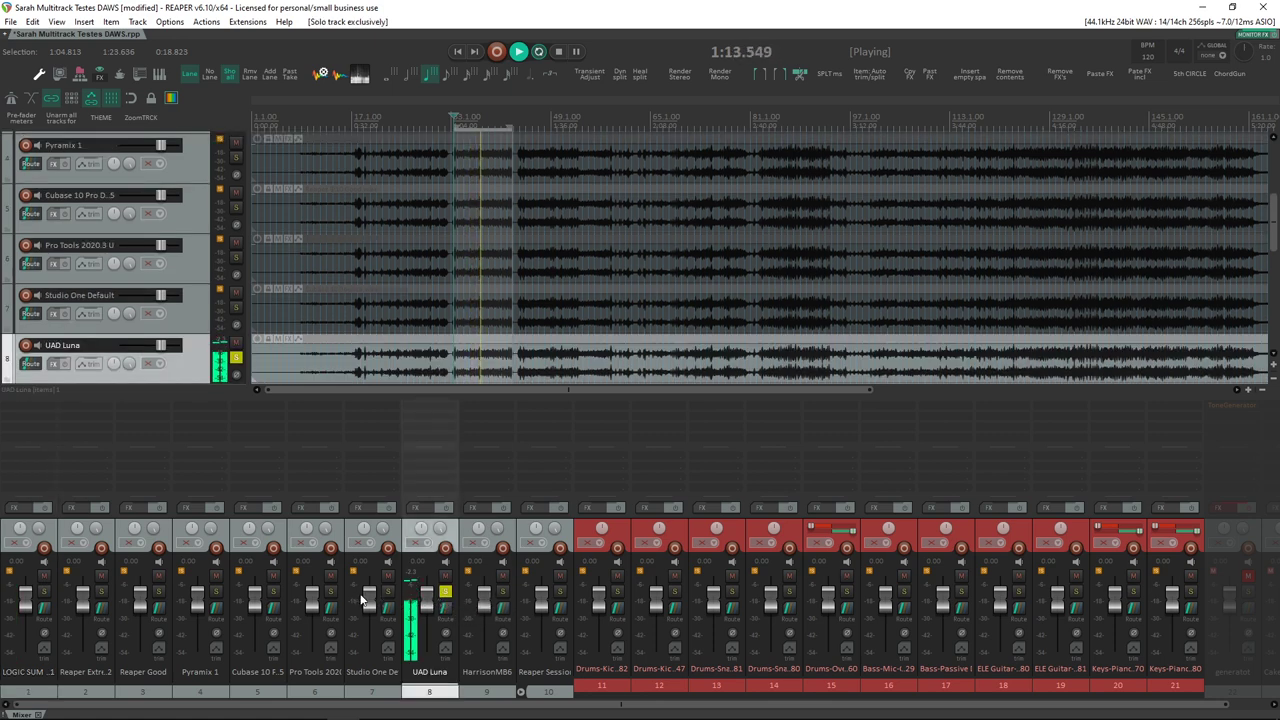
pyautogui.click(387, 594)
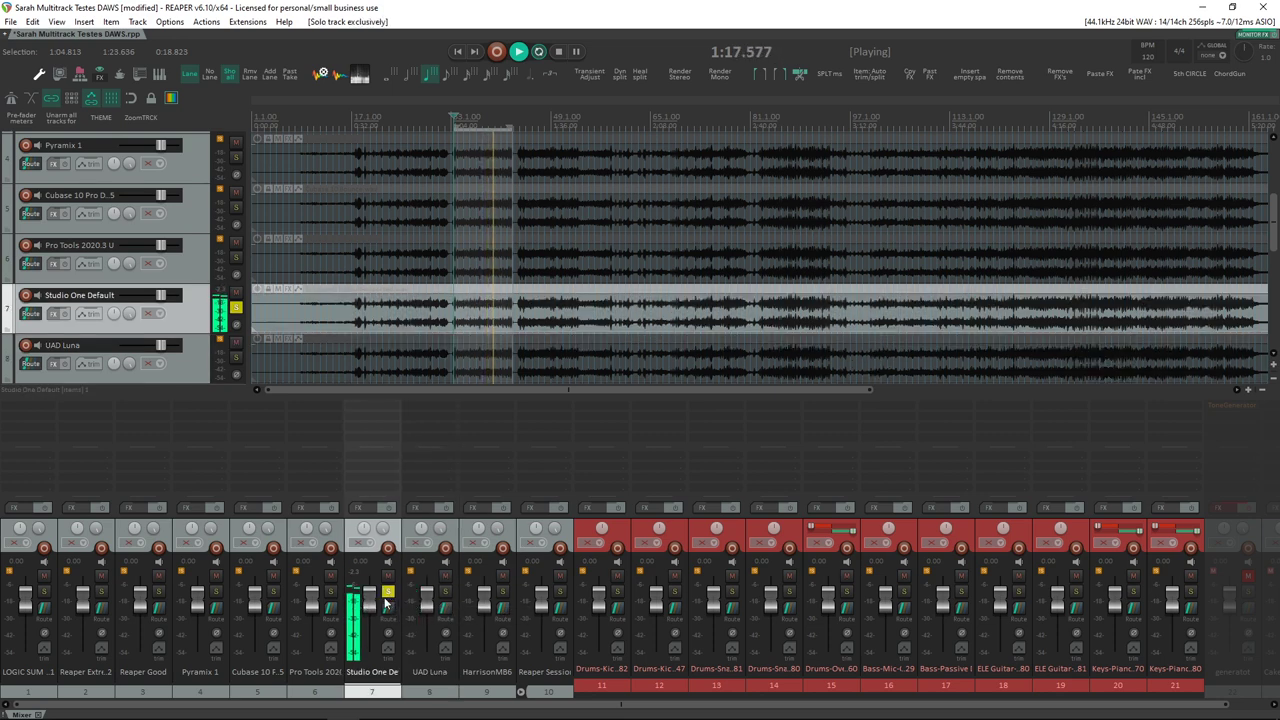
# Open the master track's effects with the SPAN Plus analyzer and place the window beside the track list.
pyautogui.scroll(3, 120, 300)
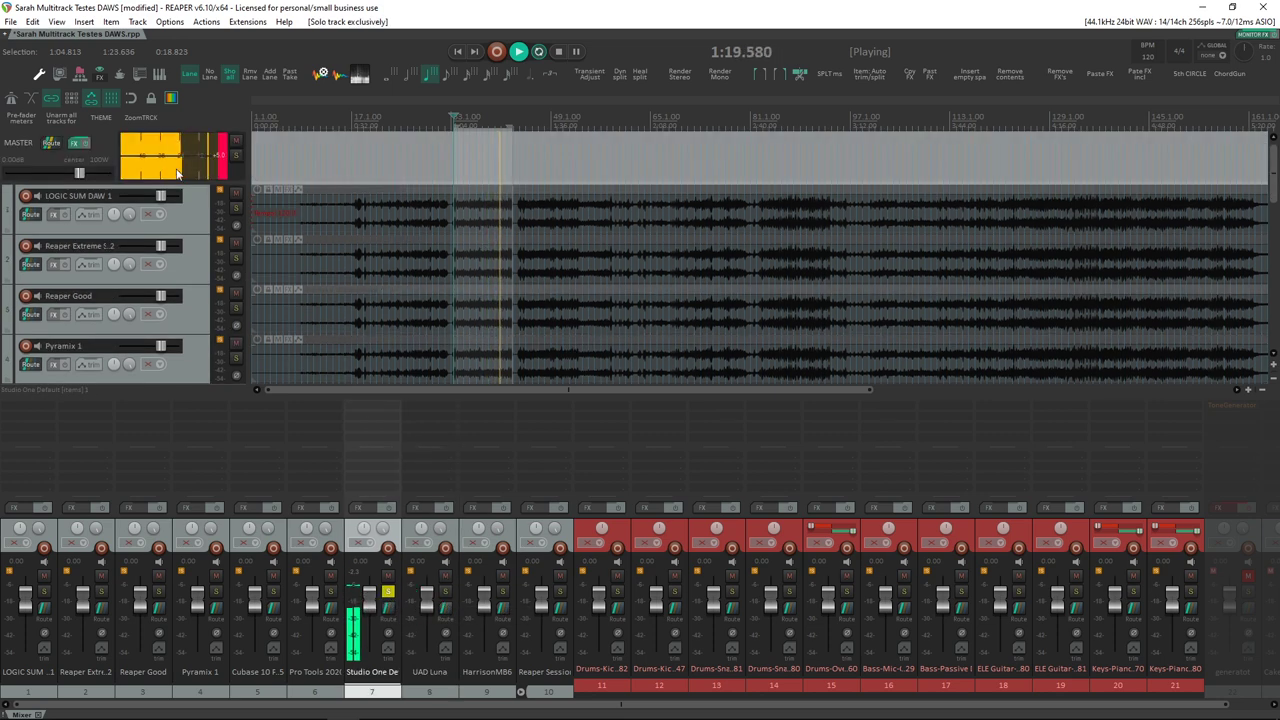
pyautogui.click(78, 143)
pyautogui.moveTo(737, 46); pyautogui.dragTo(903, 57)
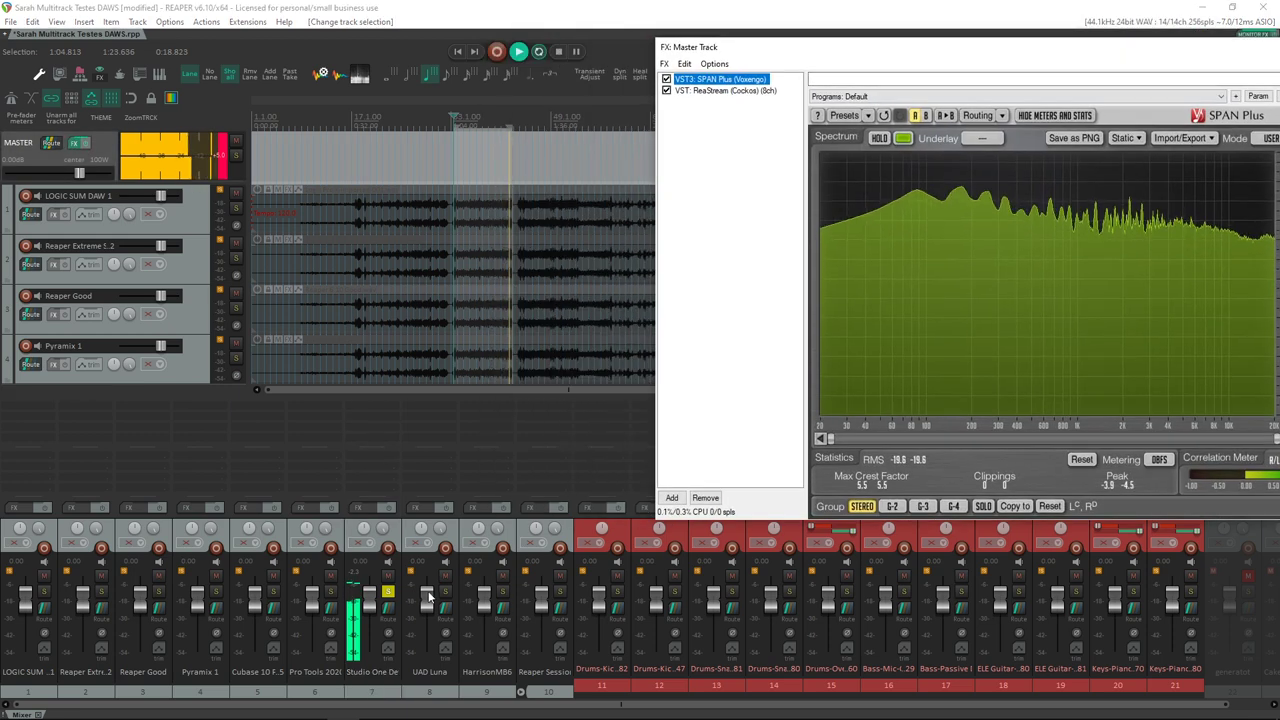
# Stop playback, solo only Harrison and LOGIC SUM DAW 1, invert LOGIC SUM DAW 1's phase, and play the loop.
pyautogui.press('space')
pyautogui.click(503, 593)
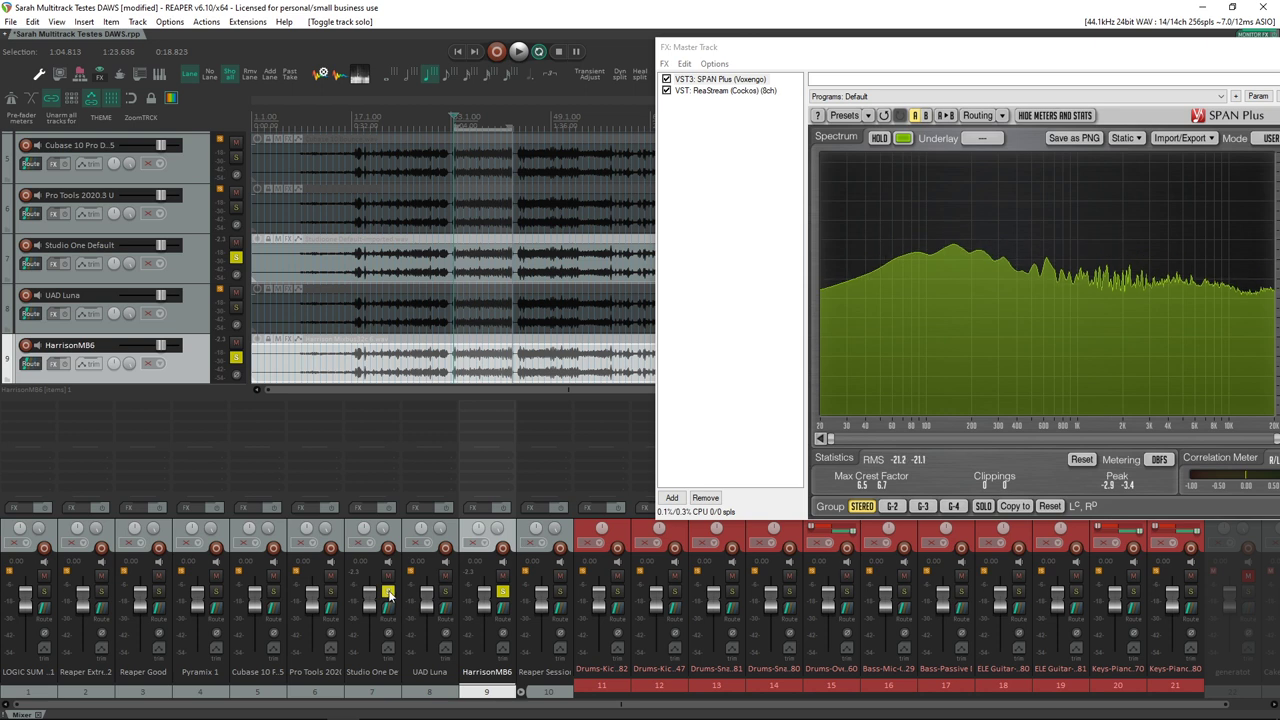
pyautogui.click(388, 593)
pyautogui.click(36, 592)
pyautogui.click(44, 633)
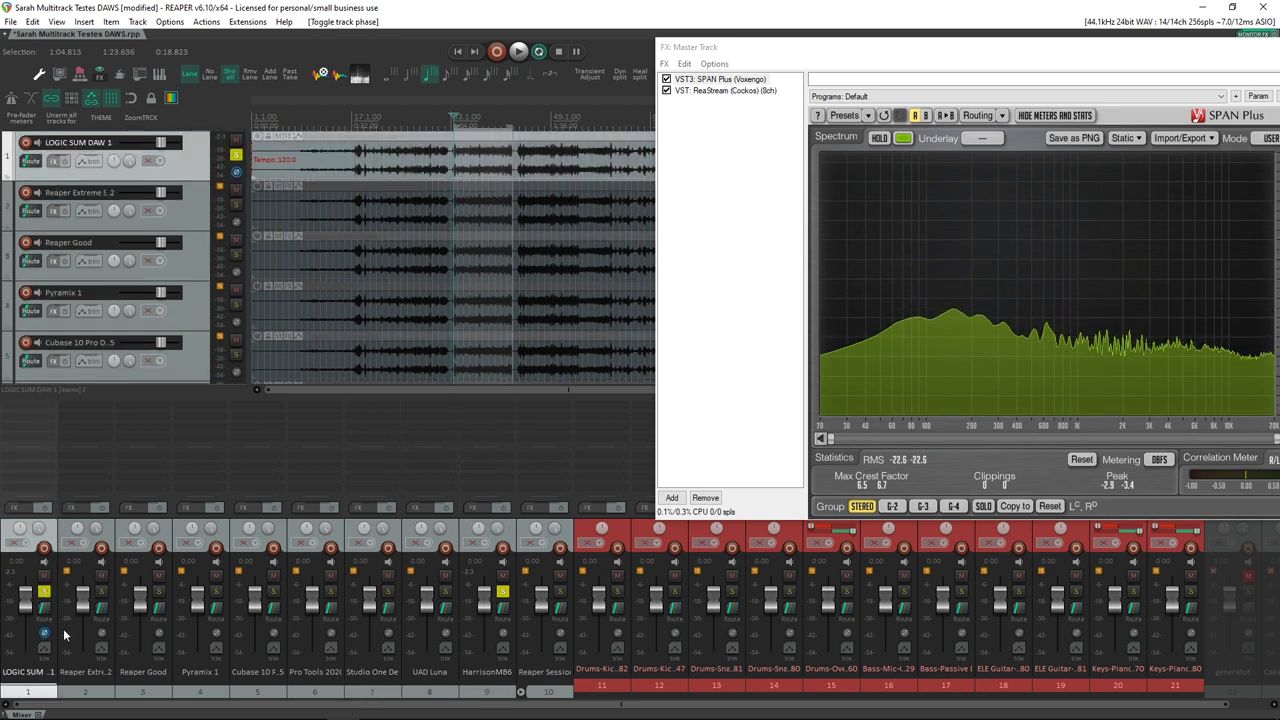
pyautogui.press('space')
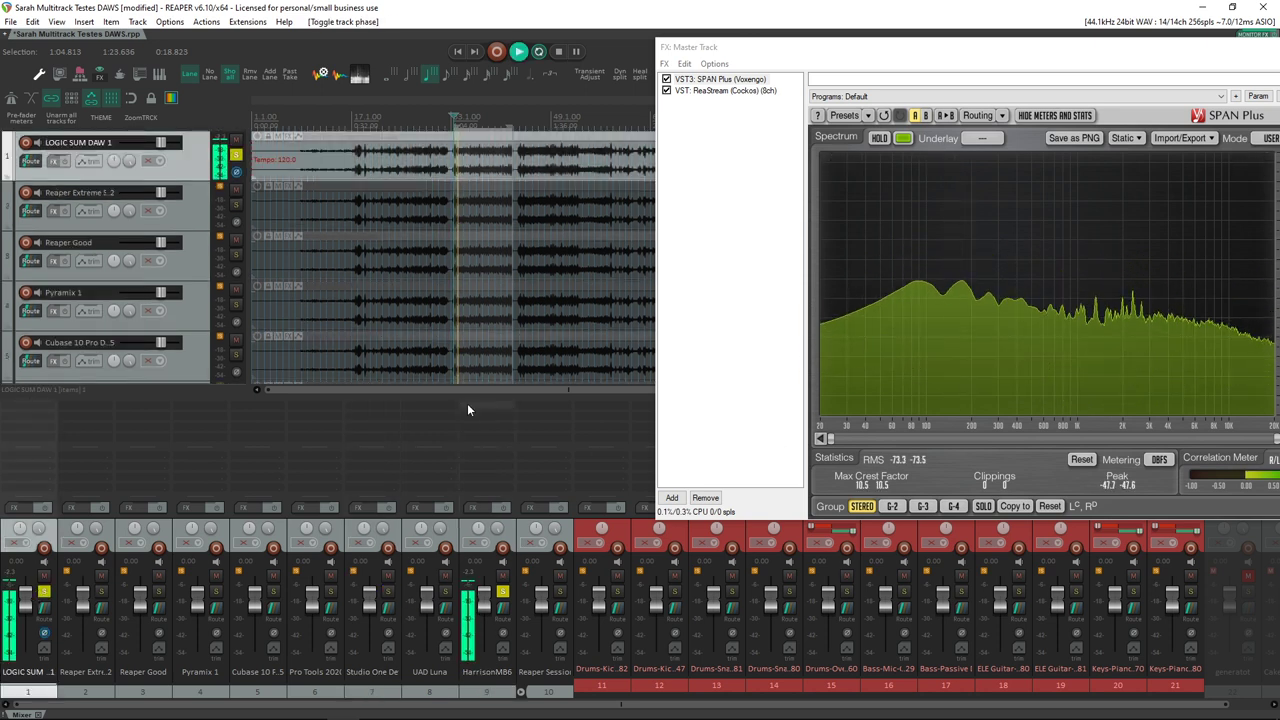
# Reset the master meter's peak and reposition the master effects window so the whole SPAN Plus display is in view.
pyautogui.scroll(1, 290, 240)
pyautogui.click(223, 157)
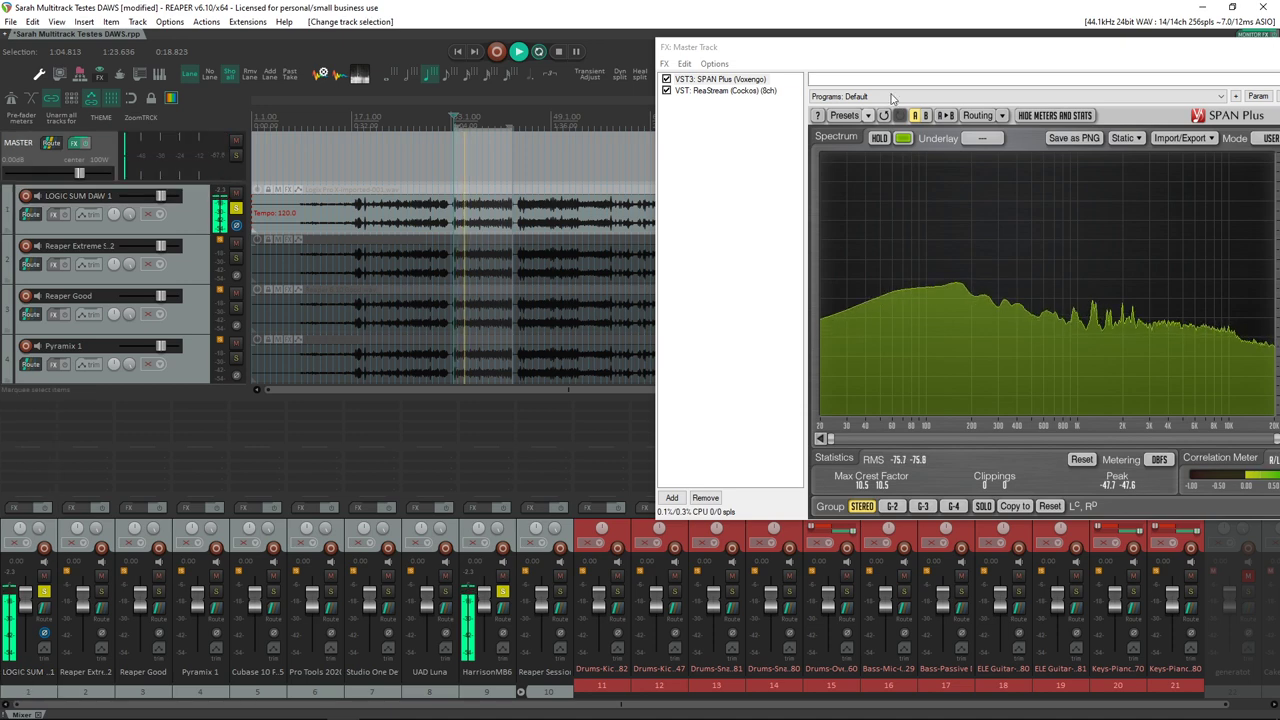
pyautogui.moveTo(888, 48); pyautogui.dragTo(794, 68)
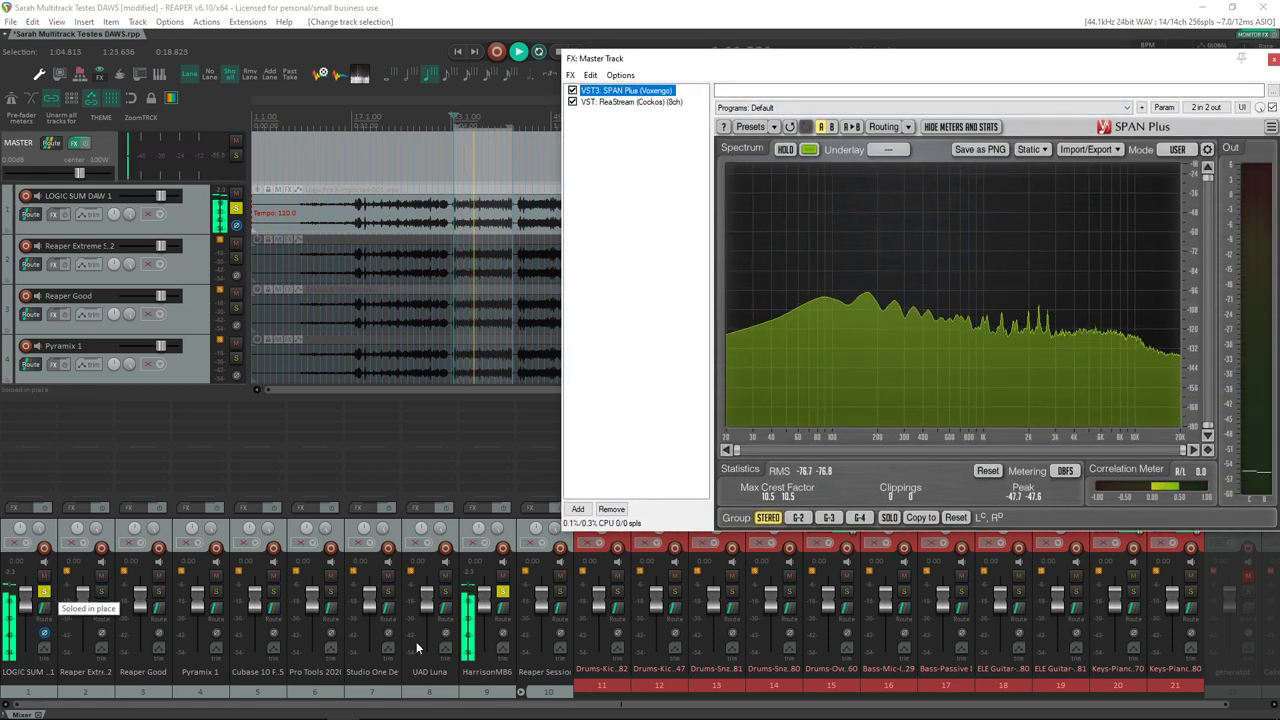
# Move the phase inversion from LOGIC SUM DAW 1 to Harrison, and replace the LOGIC SUM DAW 1 solo with Reaper Extreme.
pyautogui.click(503, 633)
pyautogui.click(45, 633)
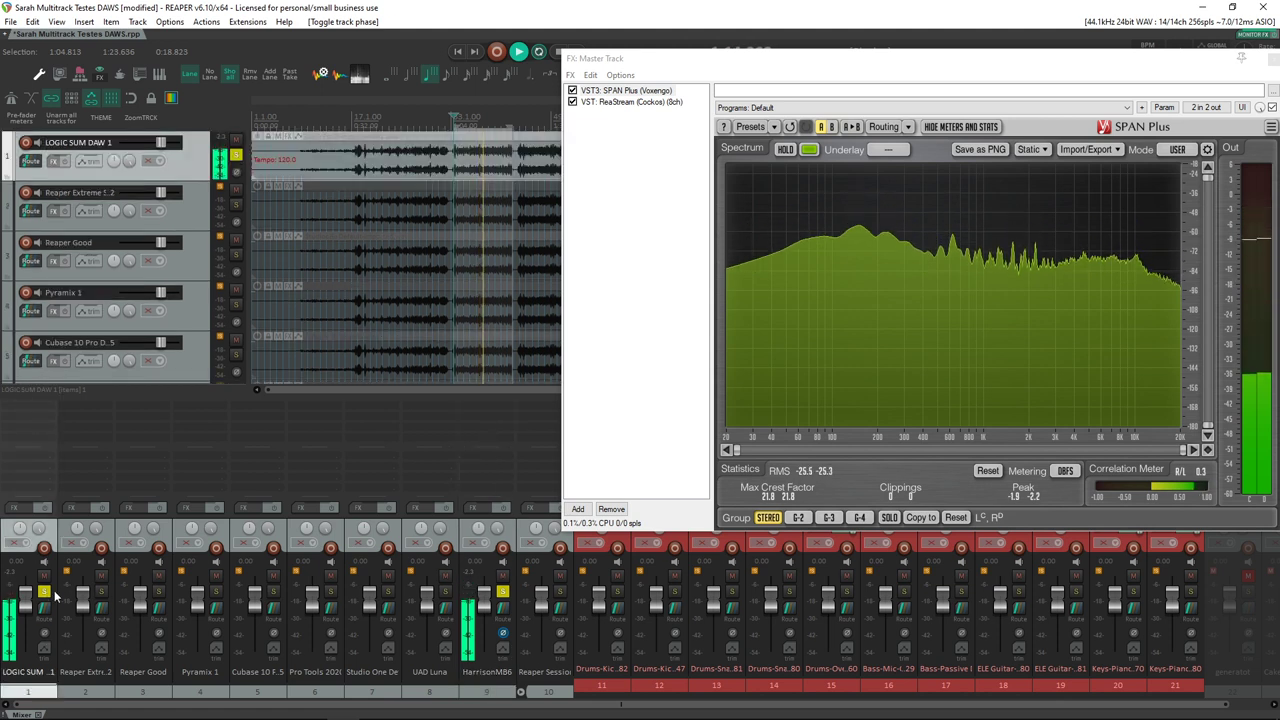
pyautogui.click(45, 592)
pyautogui.click(101, 592)
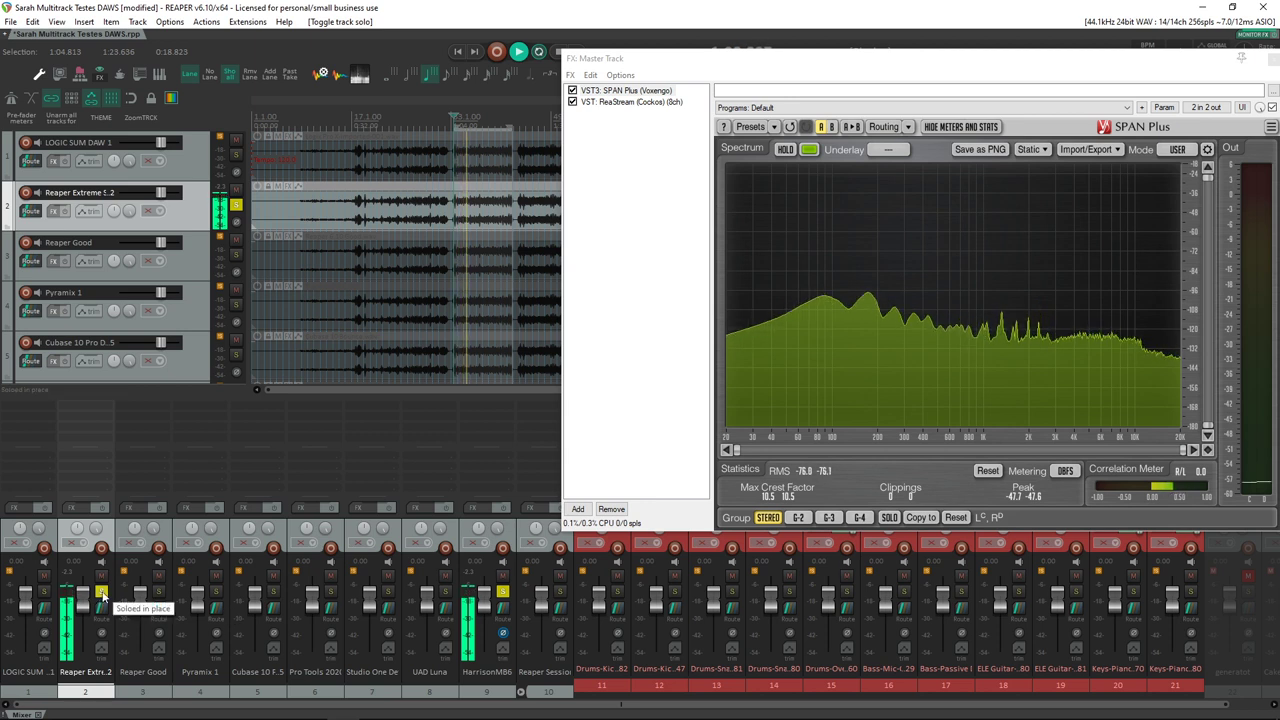
# Null-test phase-inverted Harrison against Pyramix 1 and Cubase 10 Pro in turn, removing each previous comparison track's solo.
pyautogui.click(101, 592)
pyautogui.click(215, 592)
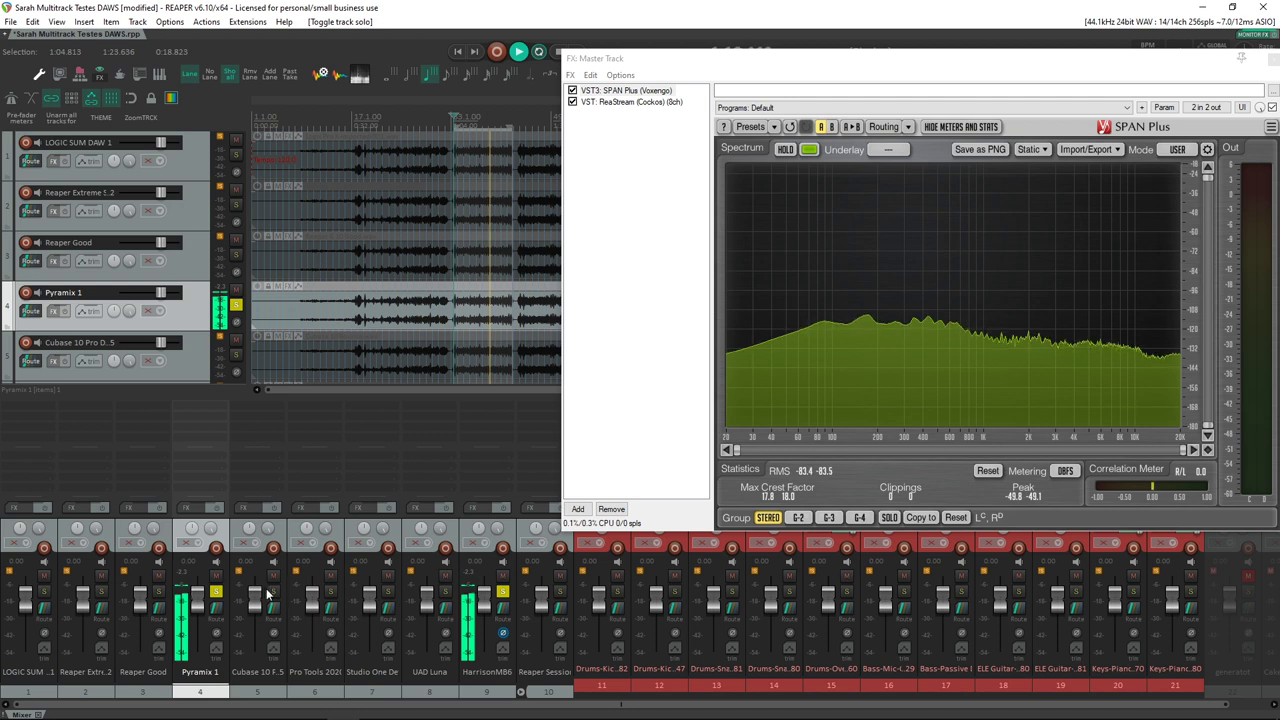
pyautogui.click(216, 592)
pyautogui.click(278, 592)
pyautogui.click(277, 590)
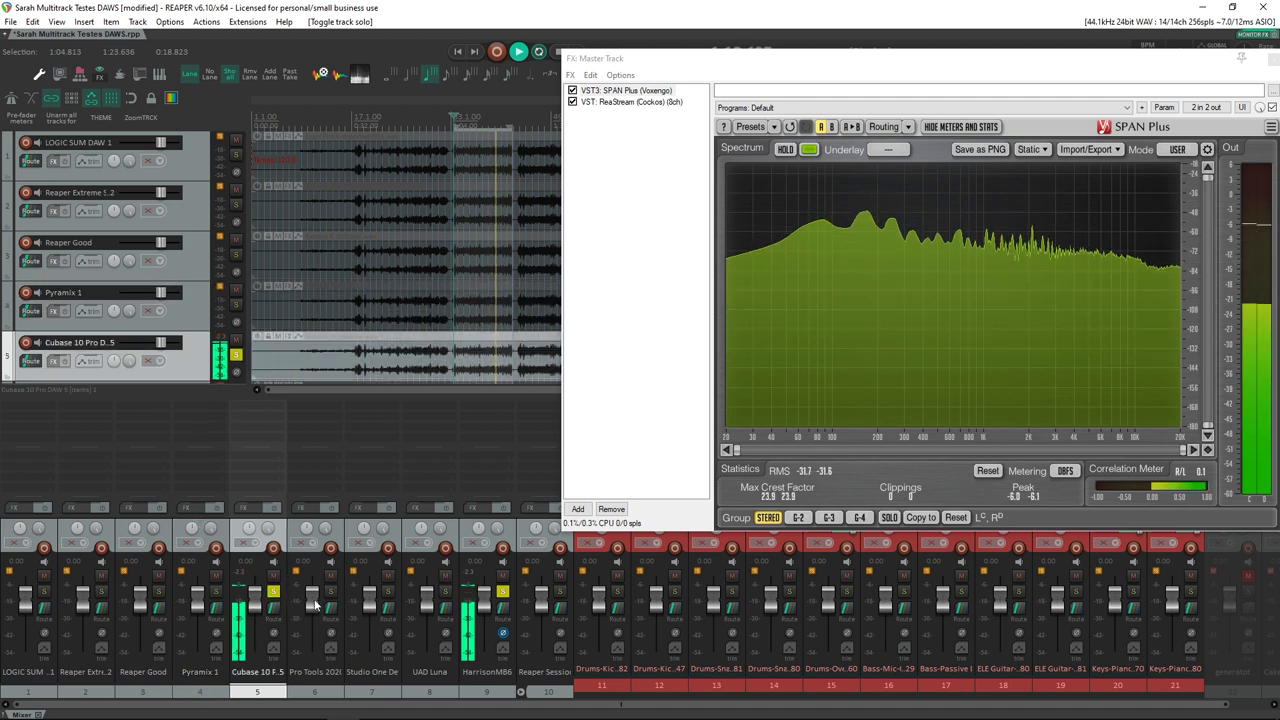
# Null-test phase-inverted Harrison against Pro Tools 2020.3, Studio One Default, and UAD Luna in turn, and unsolo UAD Luna.
pyautogui.click(331, 592)
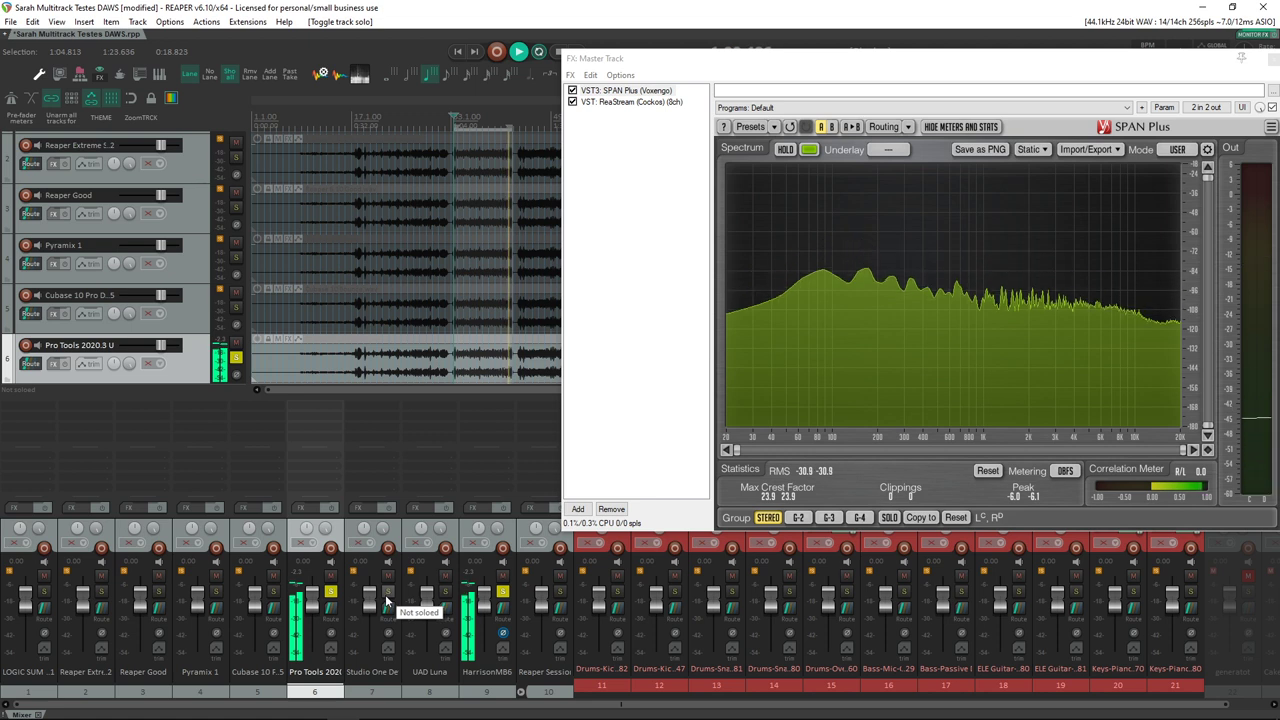
pyautogui.click(385, 594)
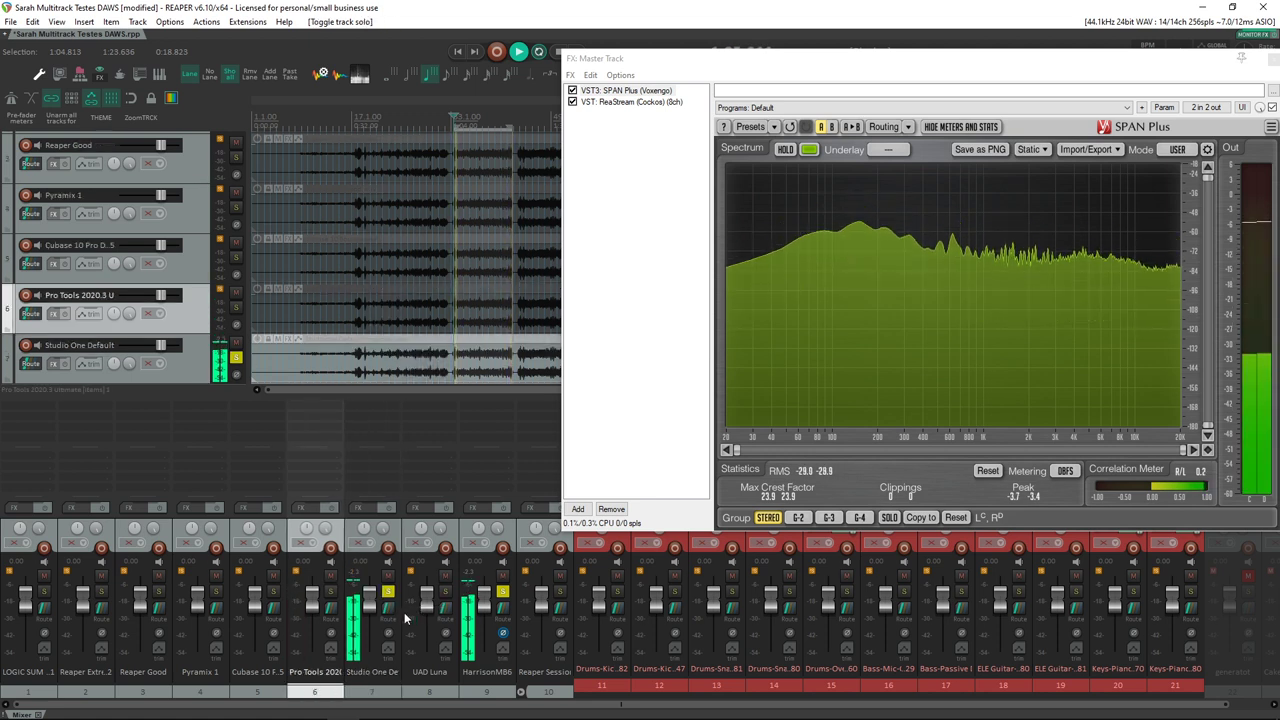
pyautogui.click(388, 593)
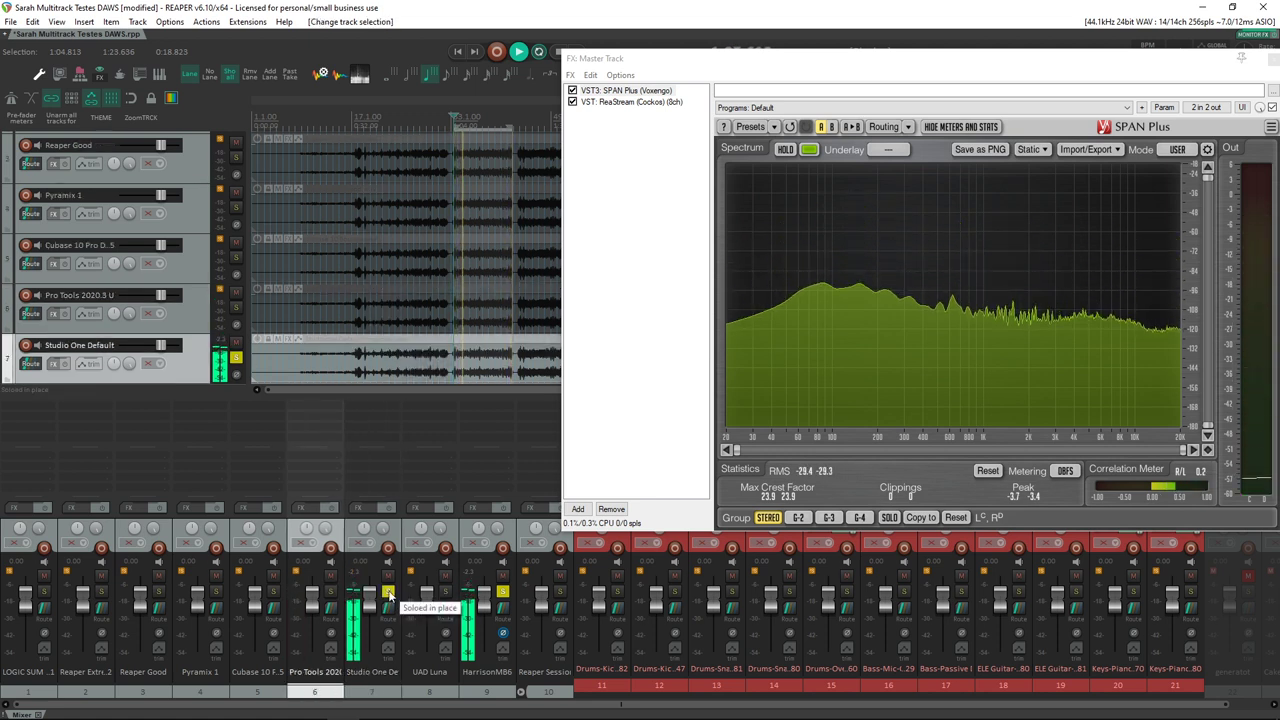
pyautogui.click(445, 595)
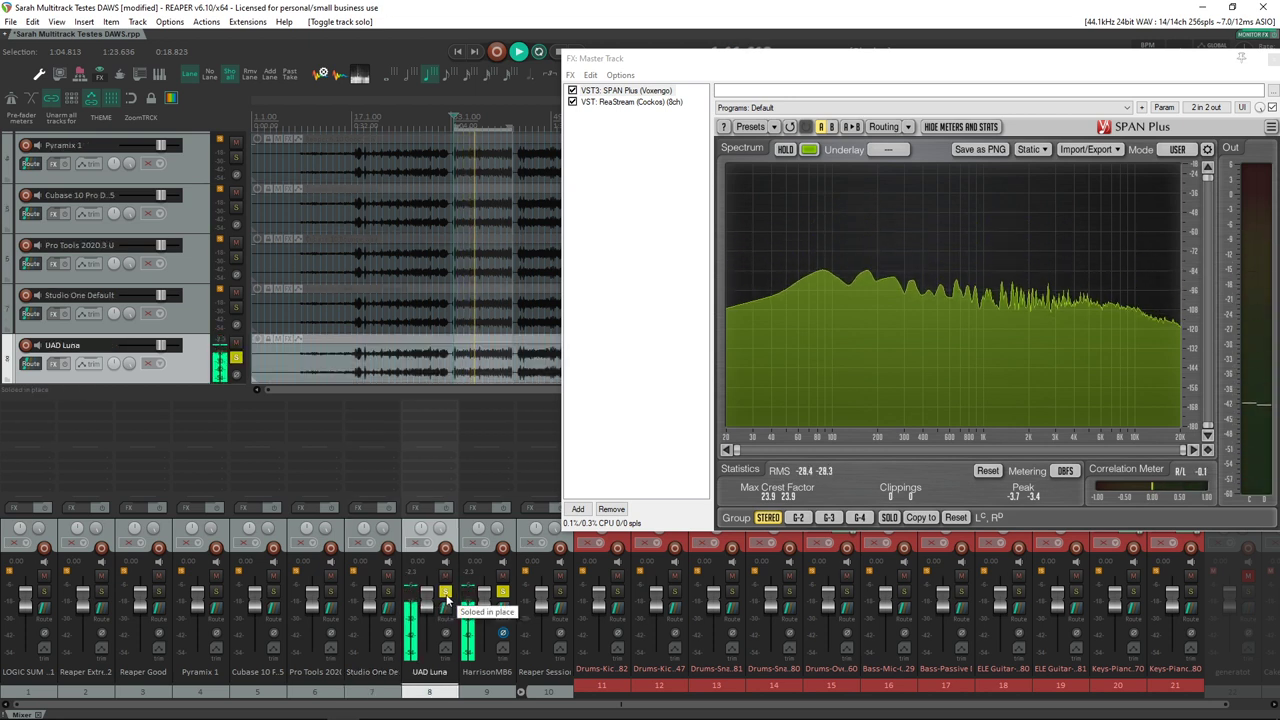
pyautogui.click(446, 595)
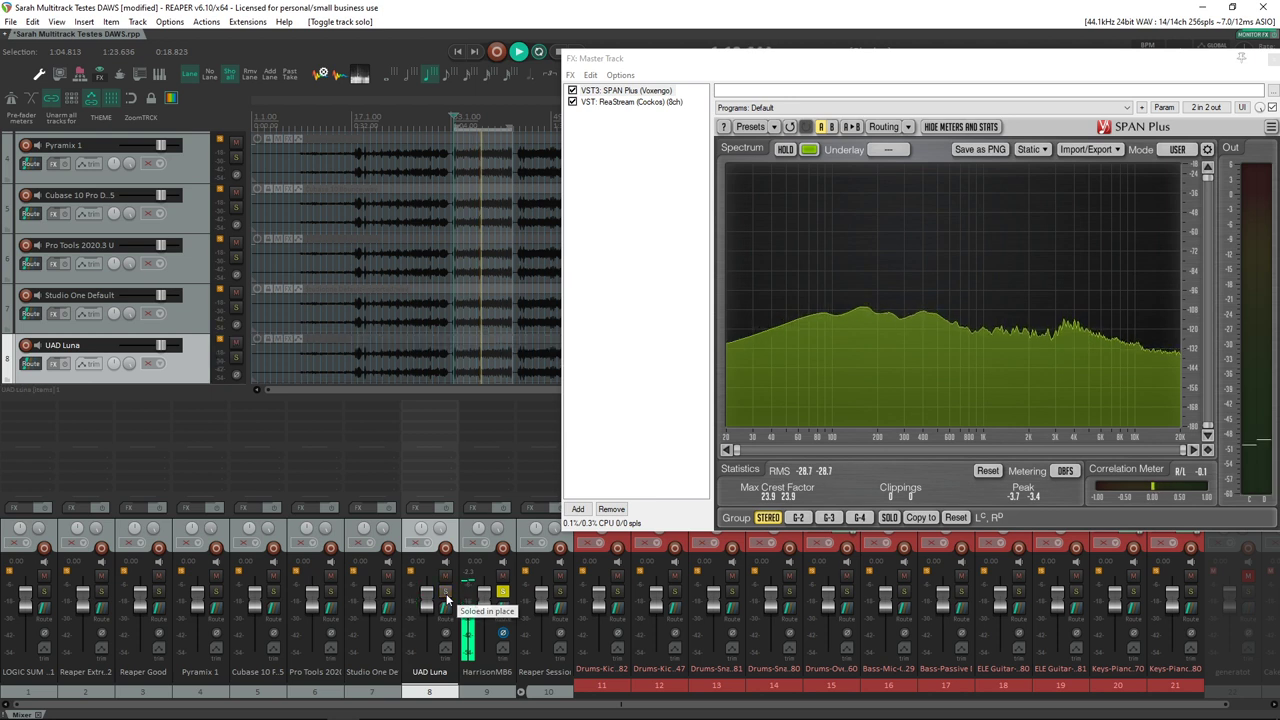